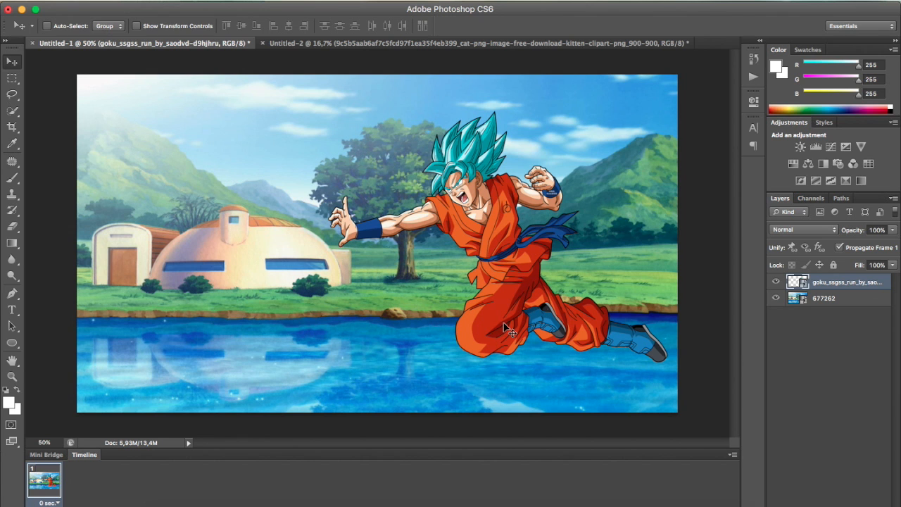
# Hide and reshow the character layer and the 677262 background layer to check what each contains
pyautogui.click(777, 281)
pyautogui.click(777, 282)
pyautogui.click(777, 297)
pyautogui.click(776, 298)
pyautogui.click(848, 336)
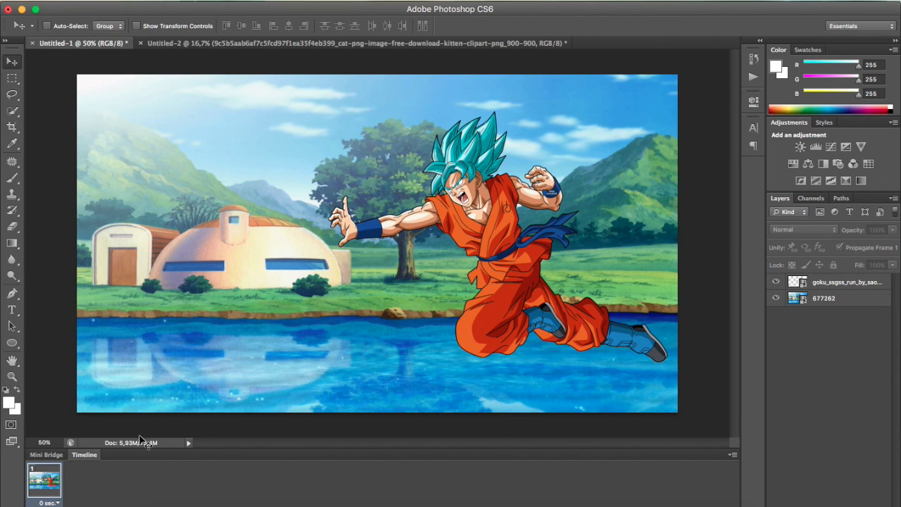
# Check that the Timeline is enabled and look through its frame animation options
pyautogui.click(48, 455)
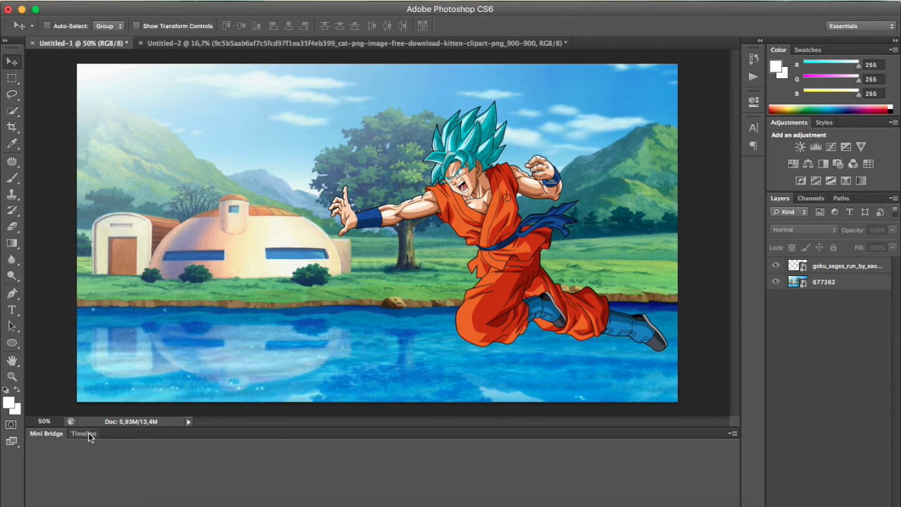
pyautogui.click(87, 433)
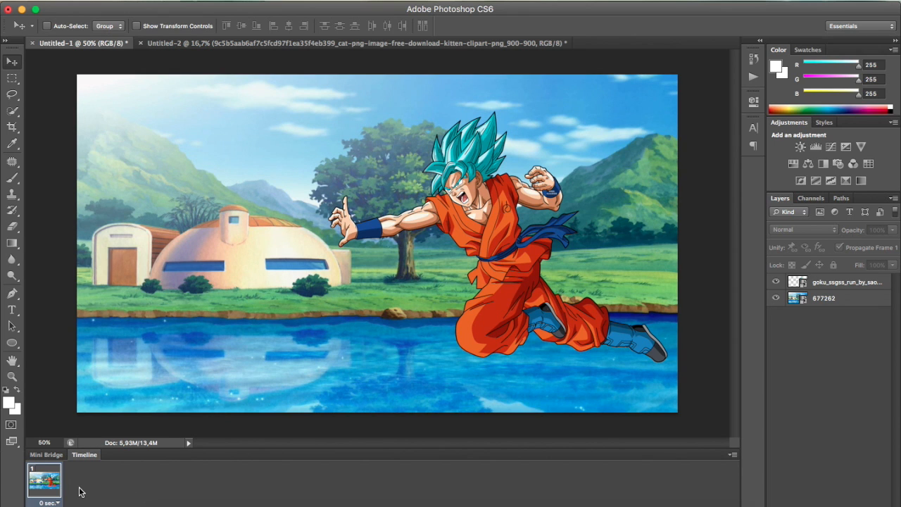
pyautogui.click(733, 456)
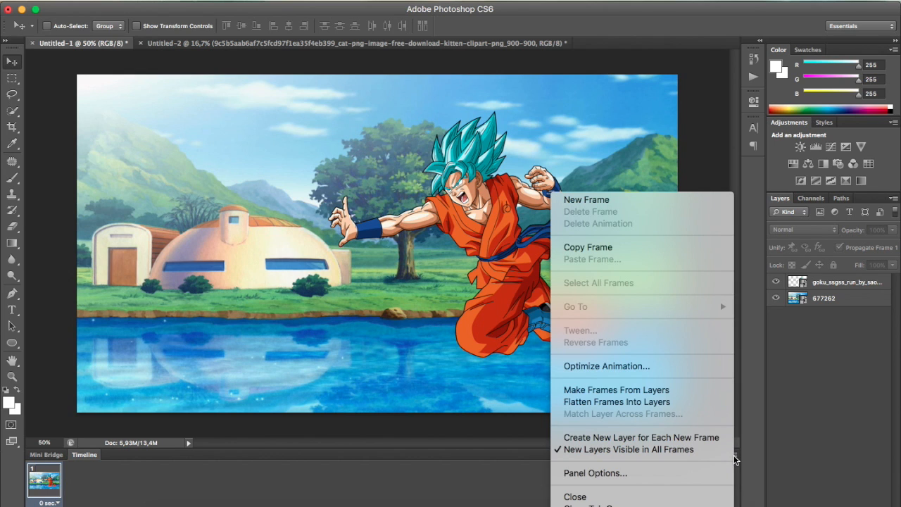
pyautogui.click(733, 455)
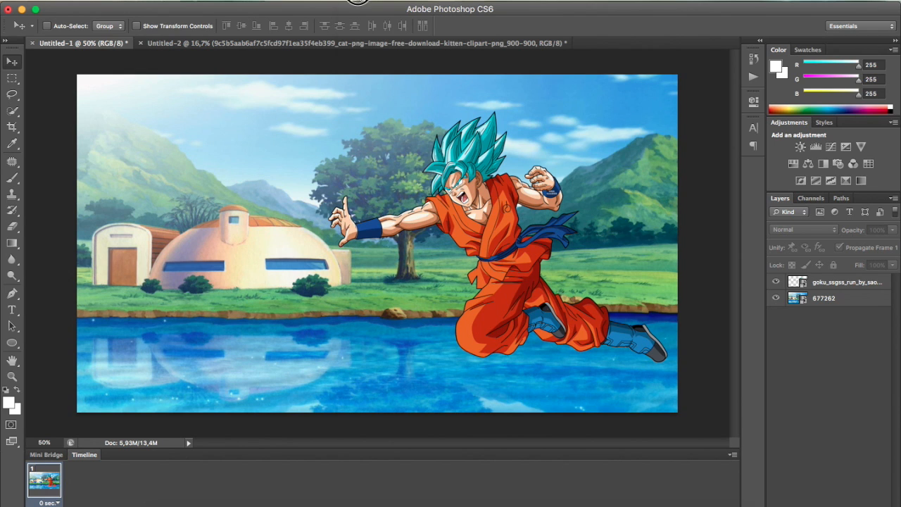
pyautogui.click(362, 2)
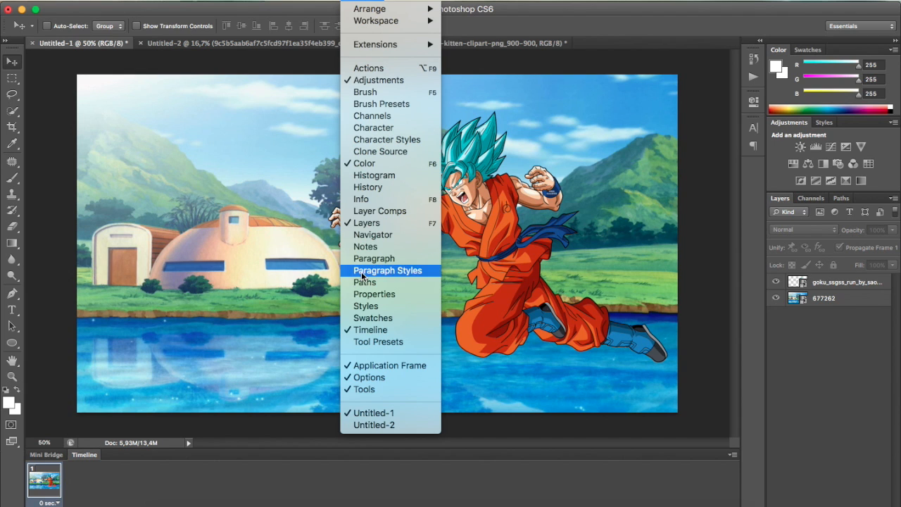
pyautogui.click(361, 334)
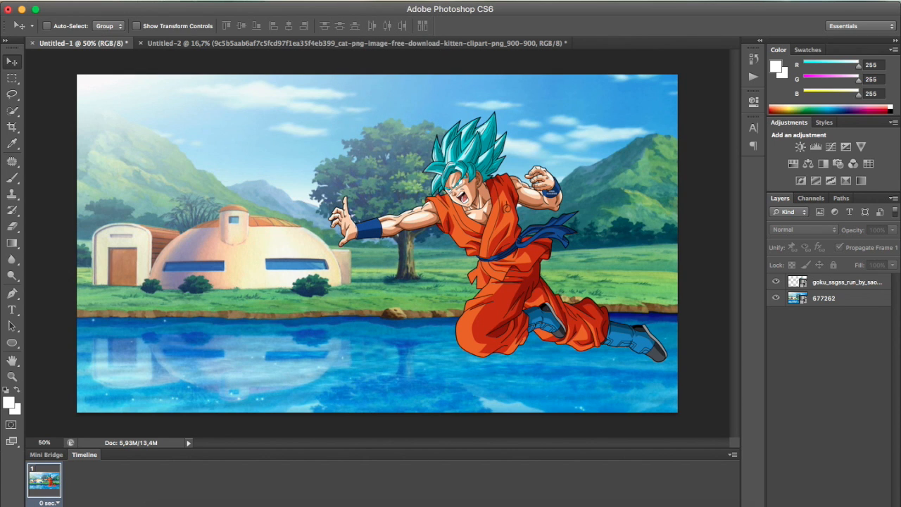
# Draw a white circle about 98 px in diameter and move it onto the character's outstretched palm
pyautogui.click(11, 345)
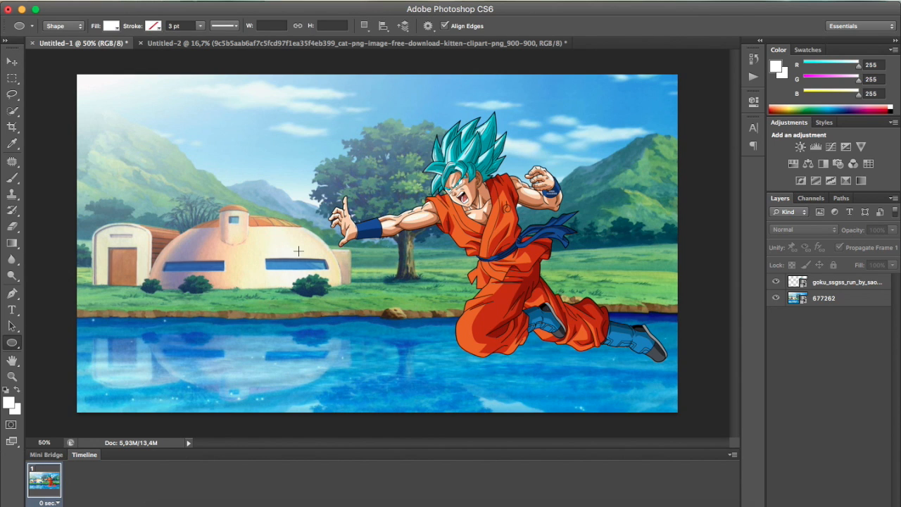
pyautogui.moveTo(293, 253); pyautogui.dragTo(325, 223)
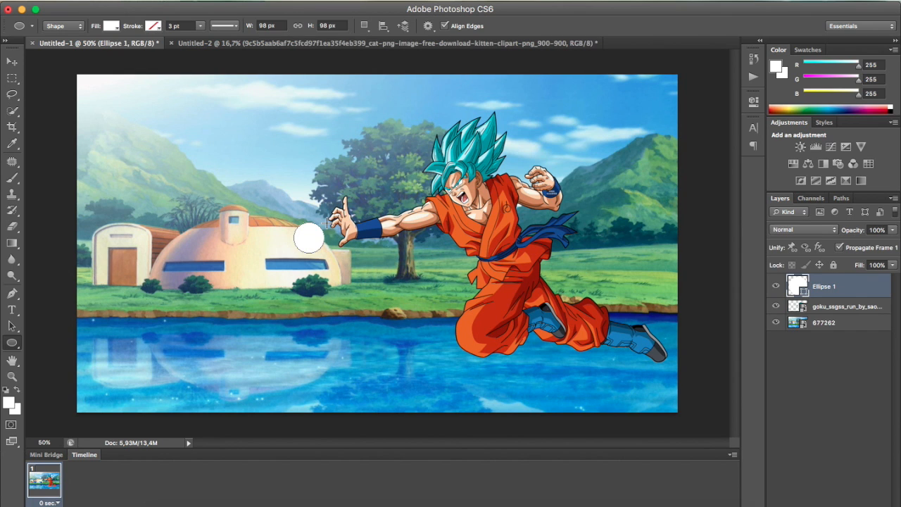
pyautogui.click(12, 61)
pyautogui.moveTo(310, 241); pyautogui.dragTo(334, 230)
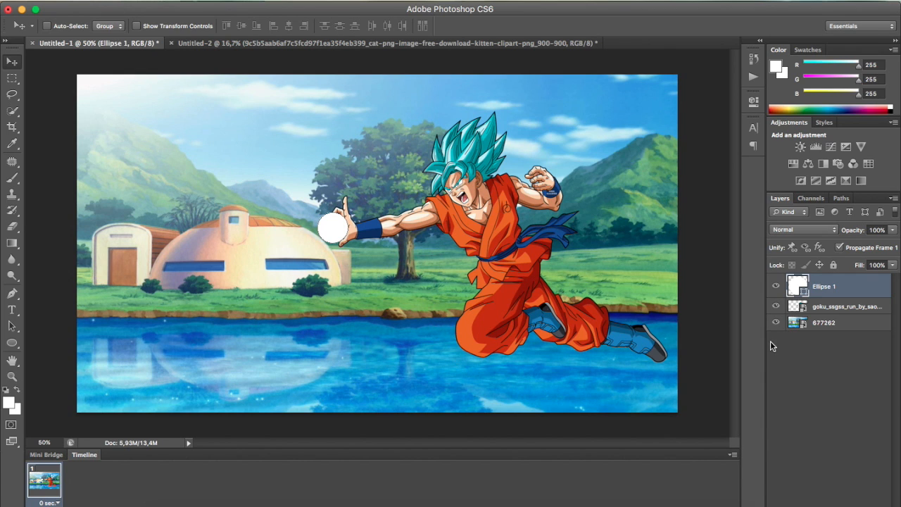
pyautogui.click(814, 355)
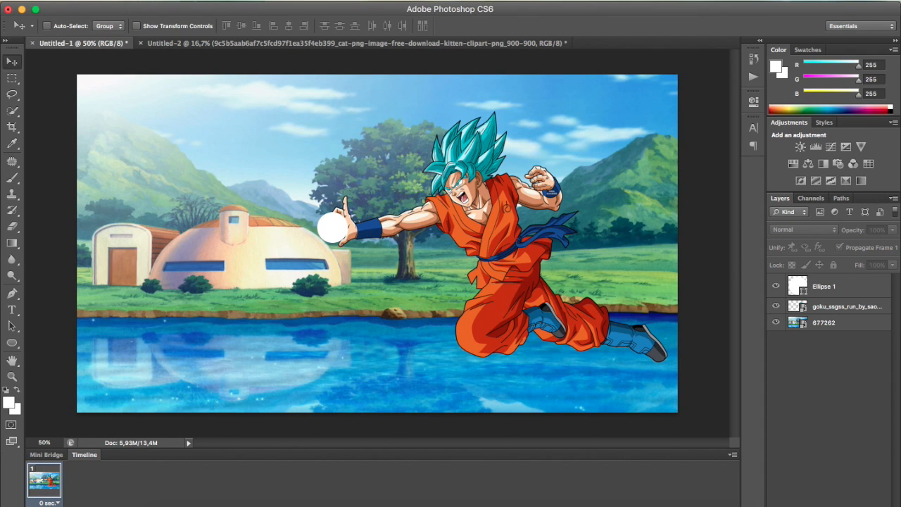
# Add a second animation frame and enable a Color Overlay effect on the Ellipse 1 layer
pyautogui.click(157, 506)
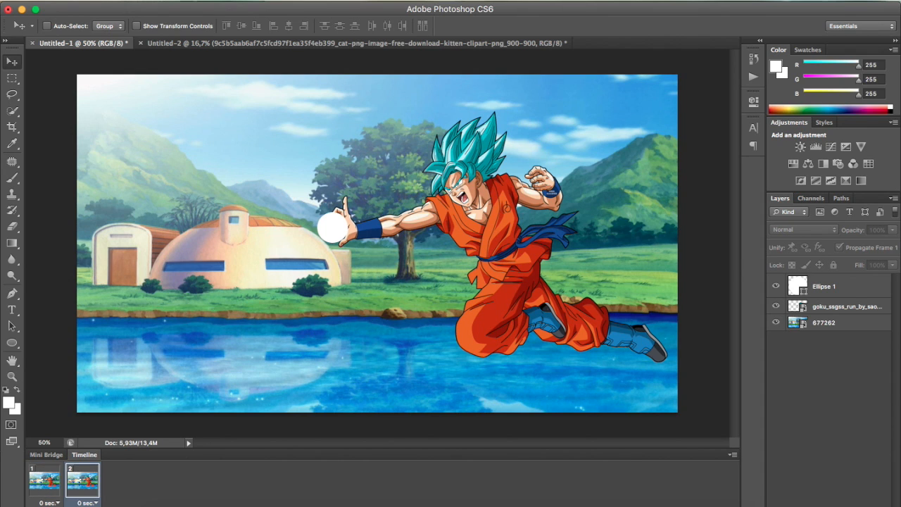
pyautogui.click(824, 287)
pyautogui.rightClick(828, 291)
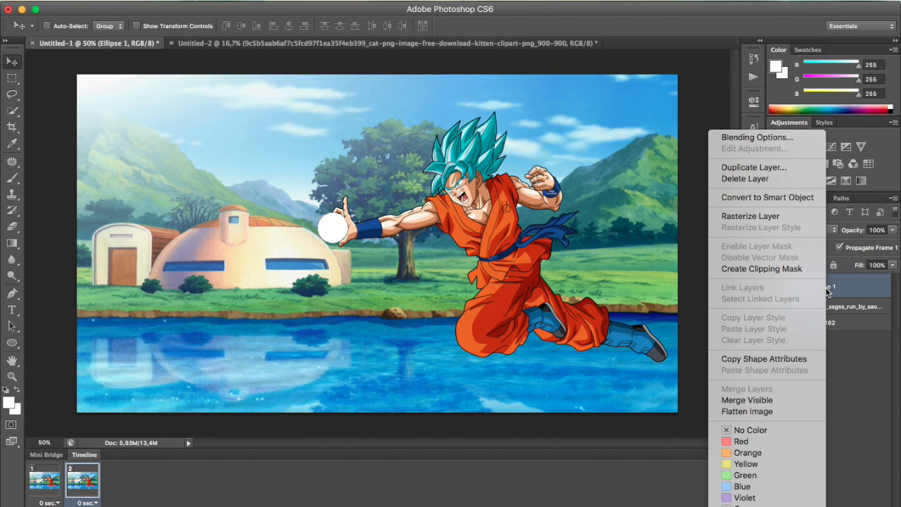
pyautogui.click(759, 138)
pyautogui.moveTo(263, 129); pyautogui.dragTo(737, 107)
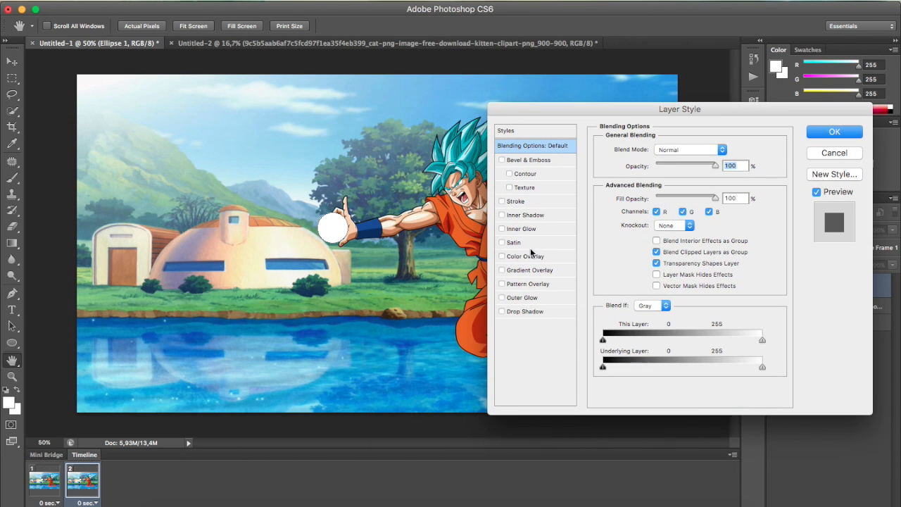
pyautogui.click(502, 257)
pyautogui.click(529, 258)
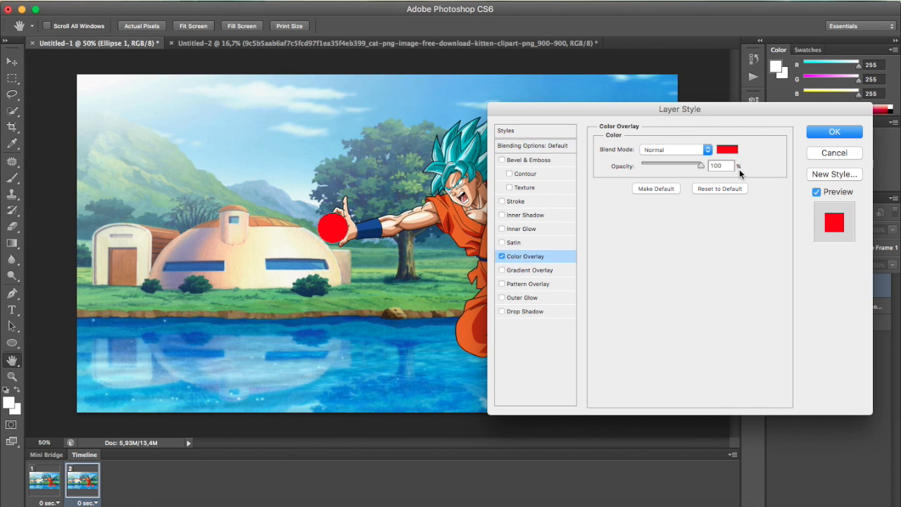
# Set the circle's overlay color to bright cyan 00eeff, starting from a sample of the character's hair, and apply the style
pyautogui.click(729, 149)
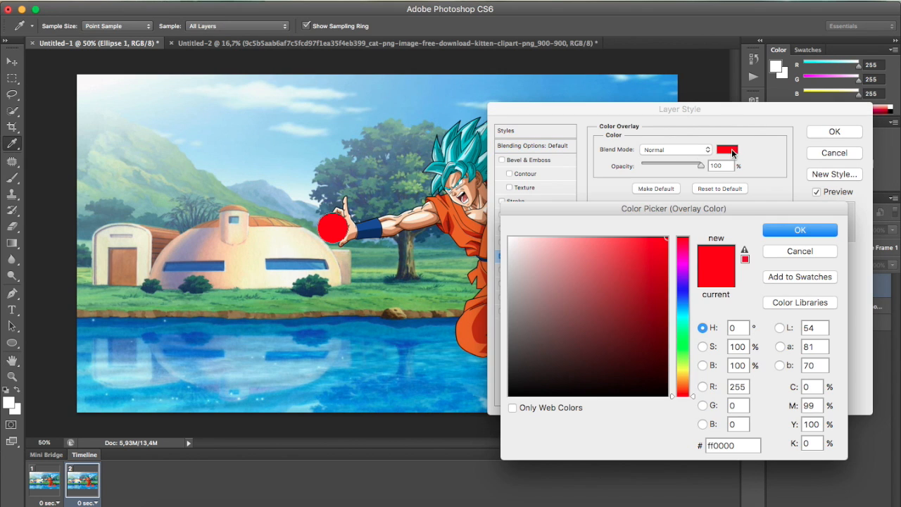
pyautogui.click(453, 152)
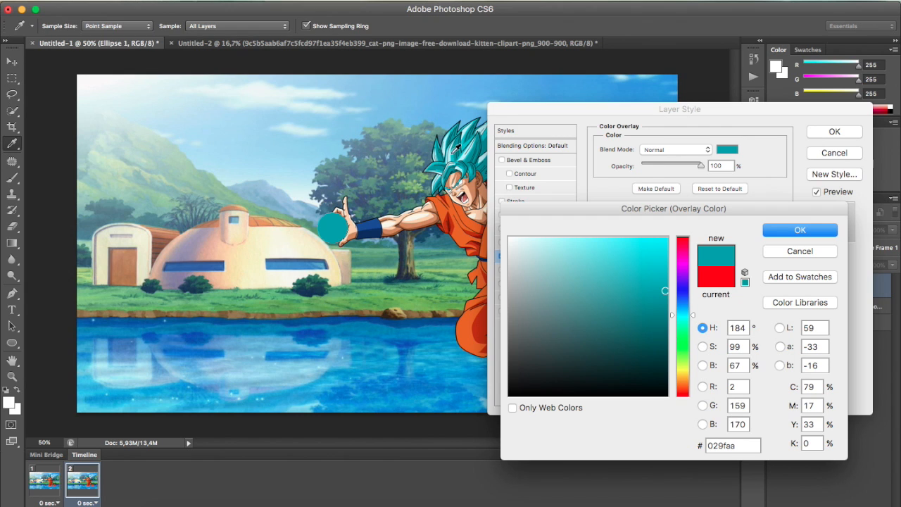
pyautogui.click(455, 151)
pyautogui.moveTo(451, 154); pyautogui.dragTo(452, 156)
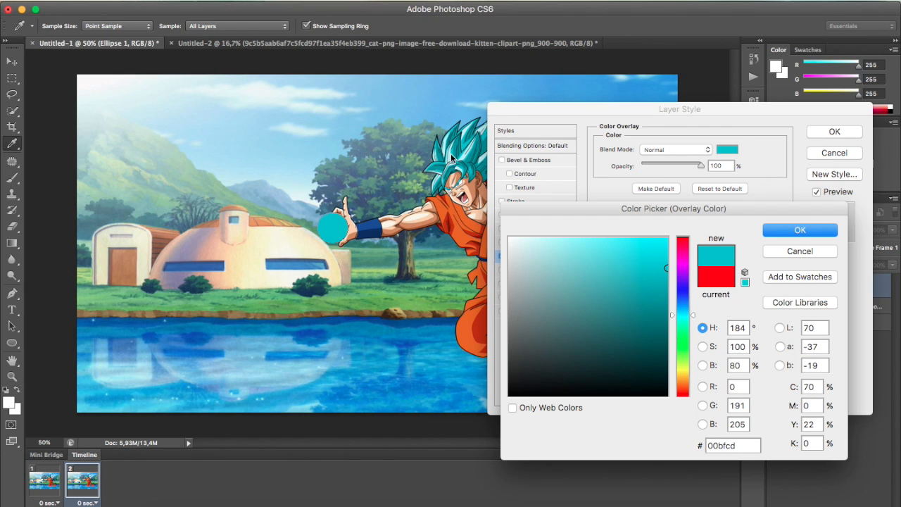
pyautogui.moveTo(654, 252); pyautogui.dragTo(696, 220)
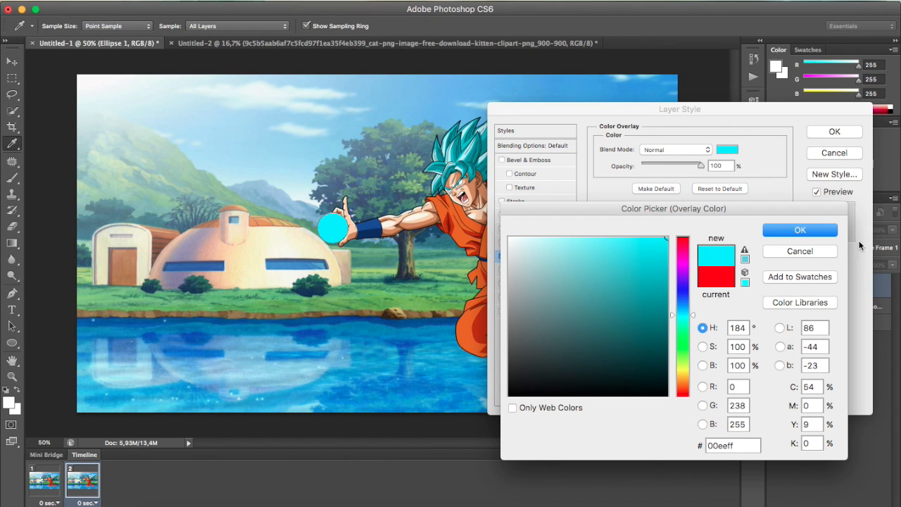
pyautogui.click(825, 232)
pyautogui.click(829, 130)
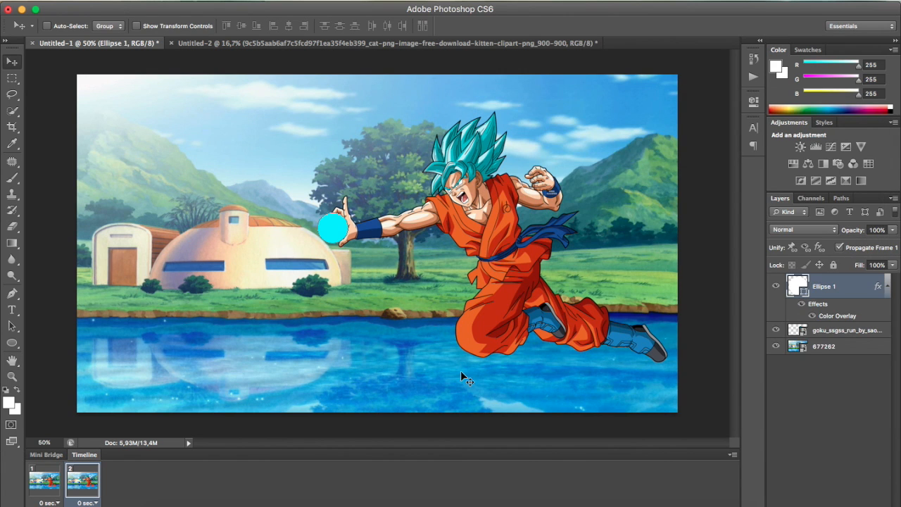
# Add a third animation frame and enable an Outer Glow effect on the Ellipse 1 layer
pyautogui.click(161, 505)
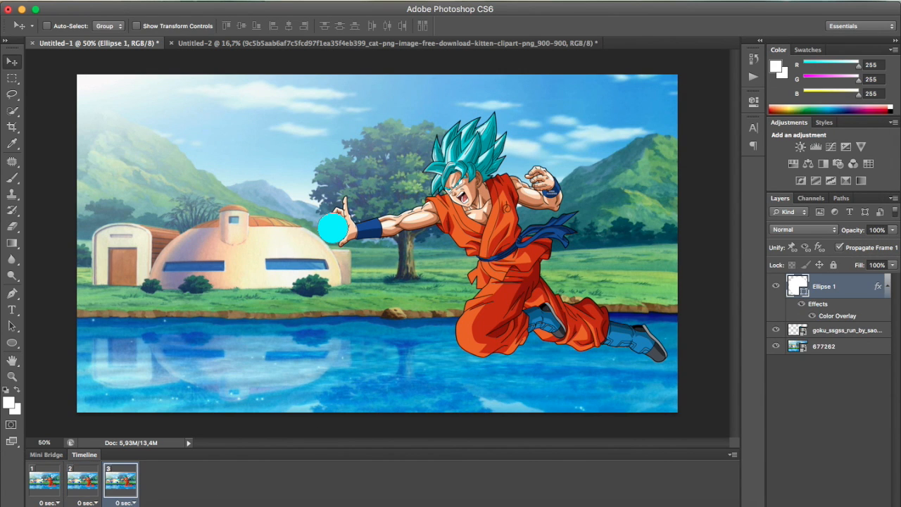
pyautogui.rightClick(830, 293)
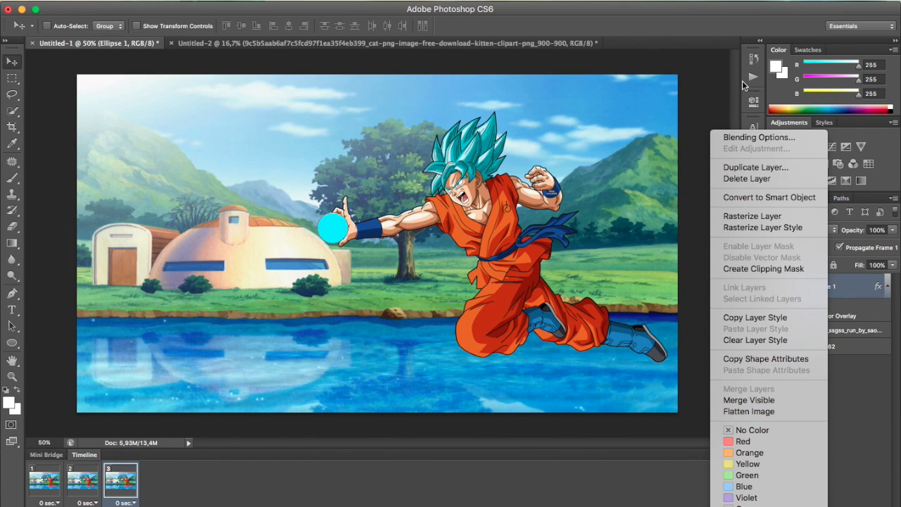
pyautogui.click(736, 138)
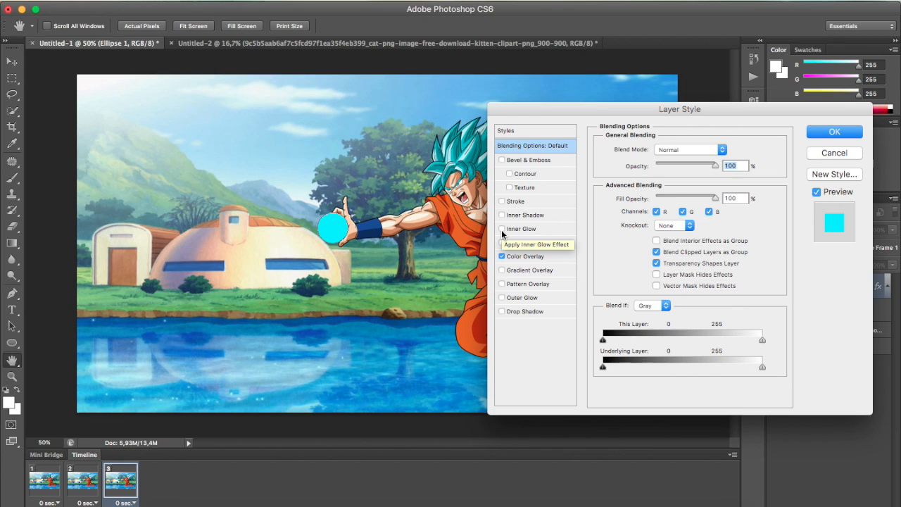
pyautogui.click(502, 299)
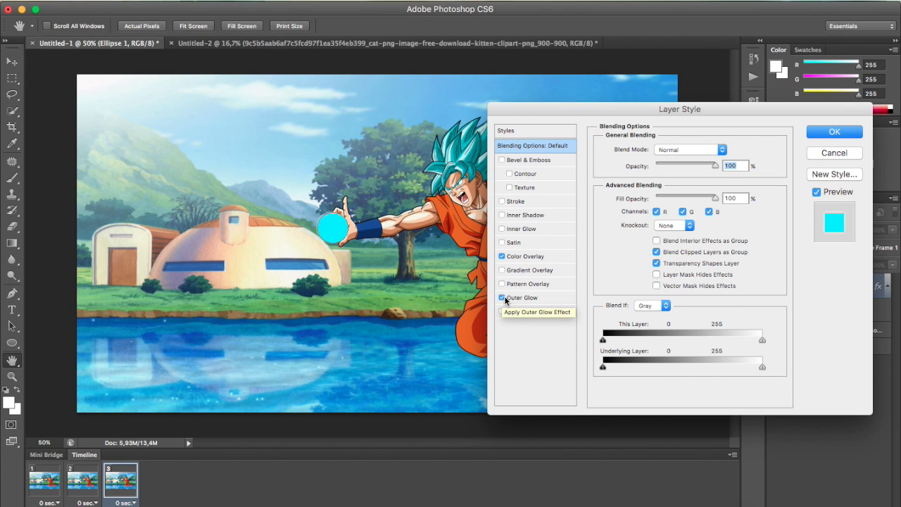
pyautogui.click(517, 298)
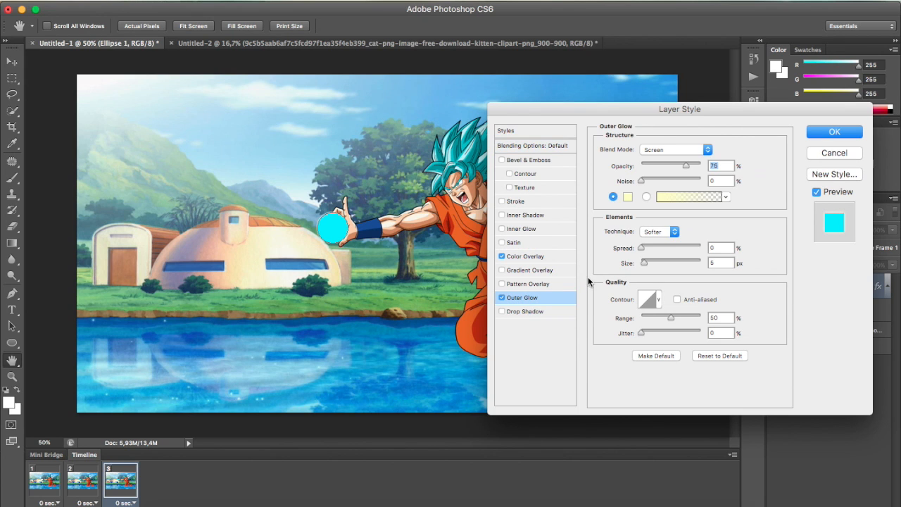
# Set the outer glow to the circle's cyan 00eeff with 13% spread and 29 px size, and apply it
pyautogui.click(626, 196)
pyautogui.click(337, 226)
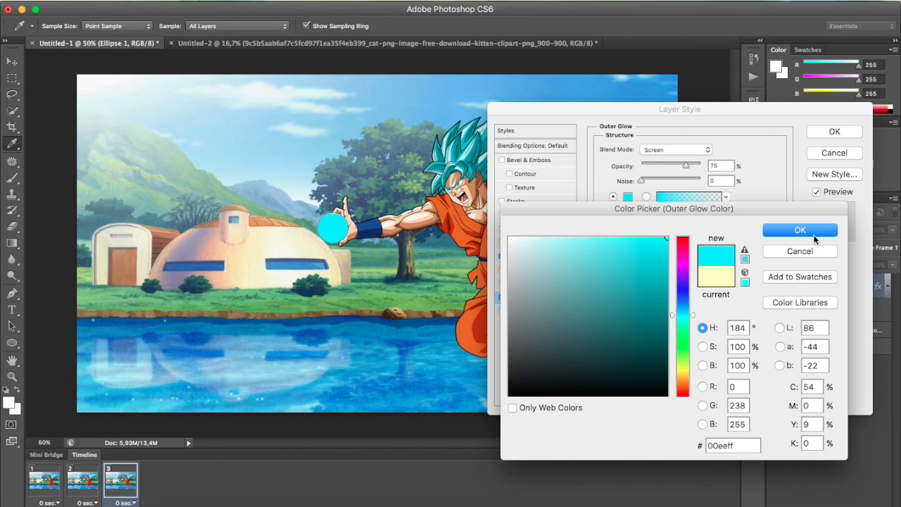
pyautogui.click(801, 230)
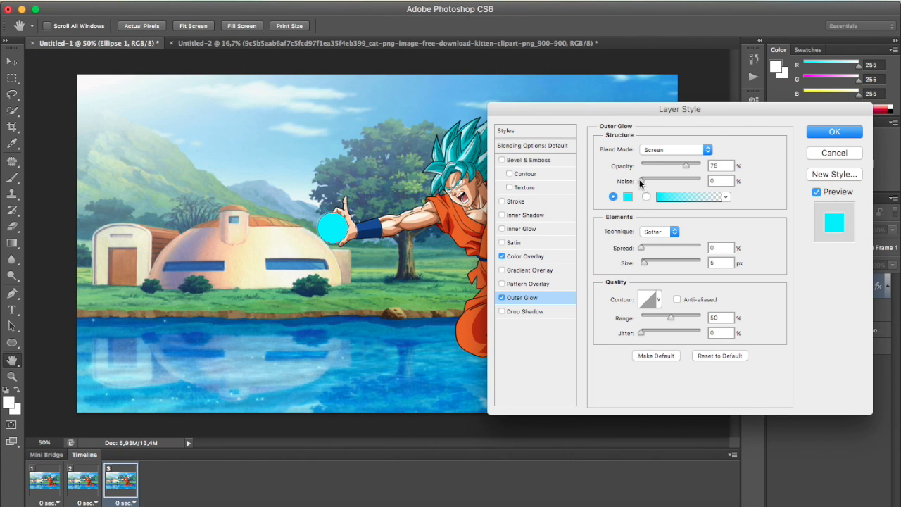
pyautogui.moveTo(644, 262)
pyautogui.mouseDown()
pyautogui.moveTo(653, 265)
pyautogui.moveTo(648, 247)
pyautogui.mouseUp()
pyautogui.click(822, 135)
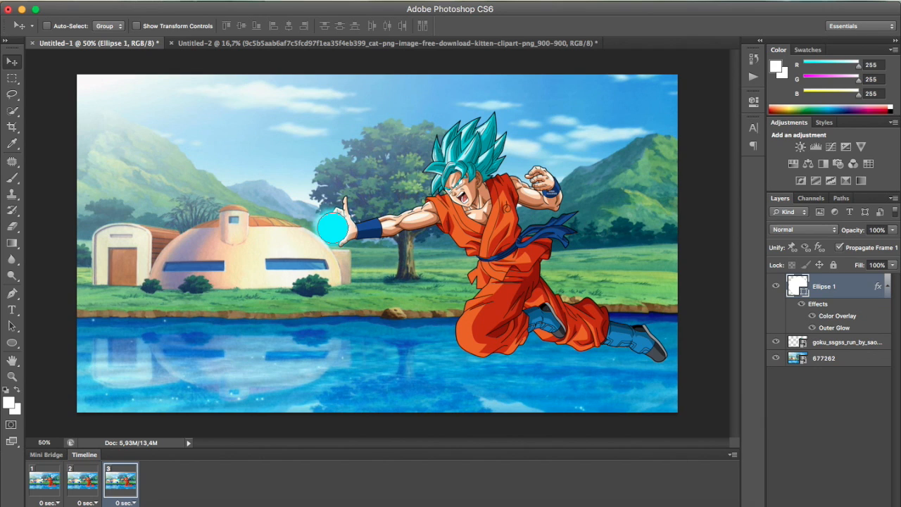
# Add a fourth animation frame and enlarge the circle's outer glow to 27% spread and 84 px size
pyautogui.click(171, 506)
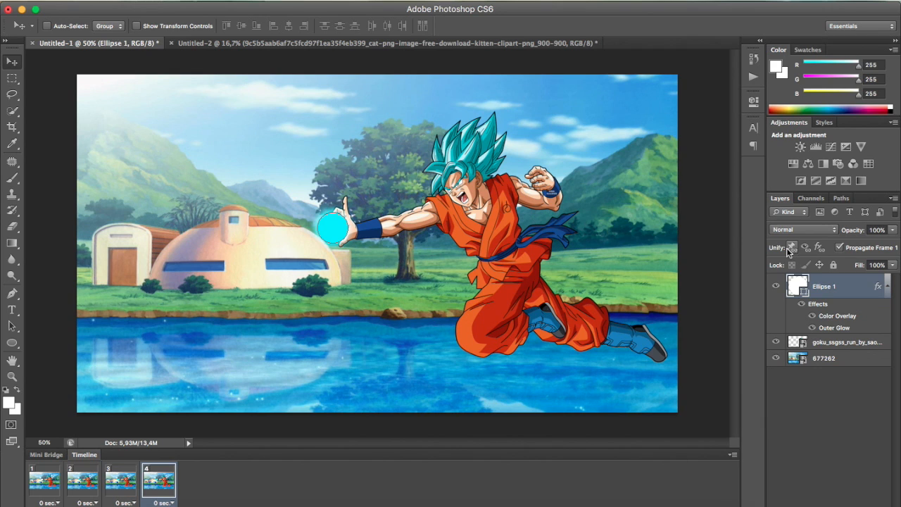
pyautogui.rightClick(826, 284)
pyautogui.click(766, 139)
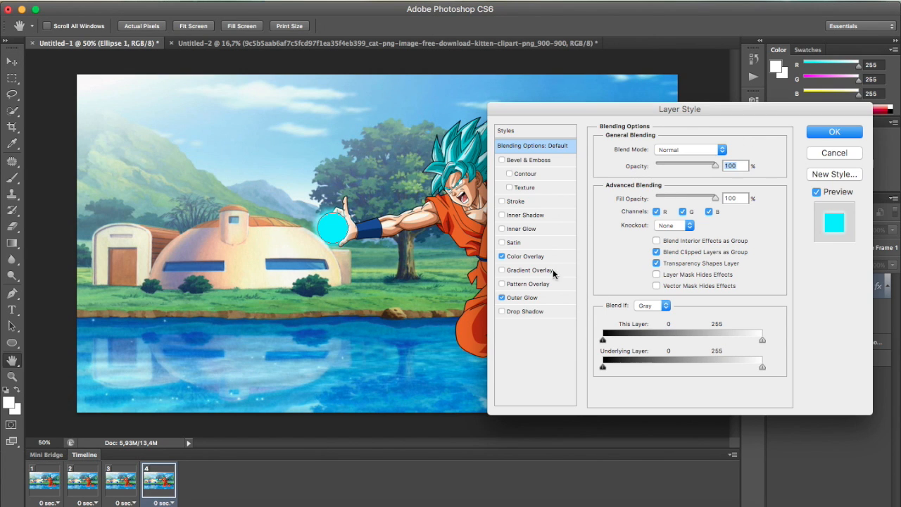
pyautogui.click(525, 298)
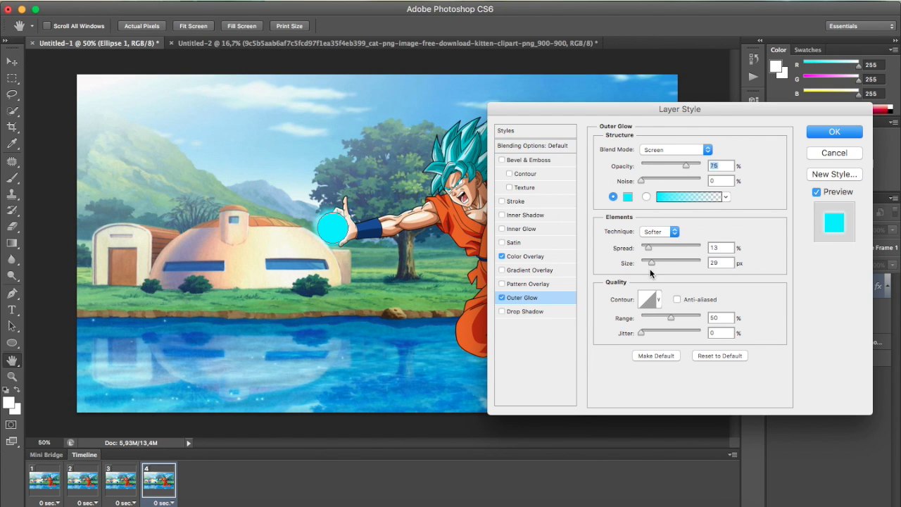
pyautogui.moveTo(651, 262)
pyautogui.mouseDown()
pyautogui.moveTo(664, 261)
pyautogui.moveTo(648, 249)
pyautogui.moveTo(659, 252)
pyautogui.mouseUp()
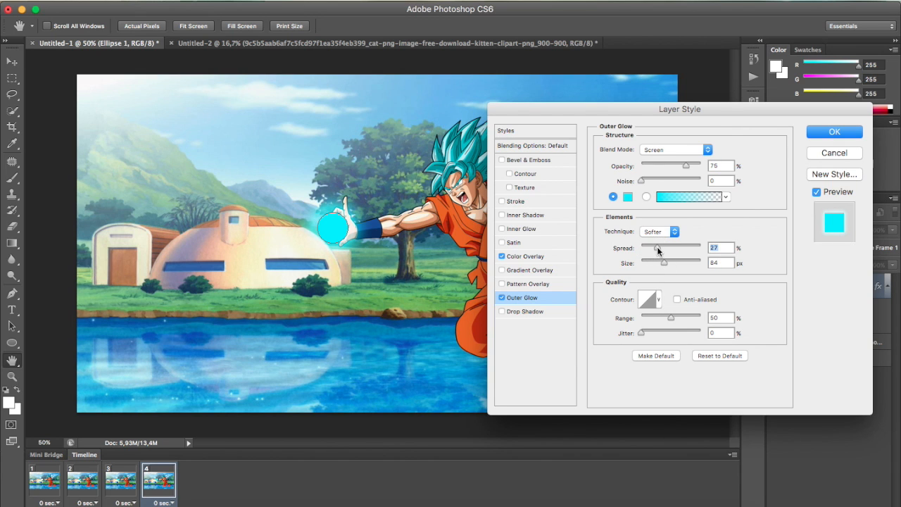
pyautogui.click(816, 135)
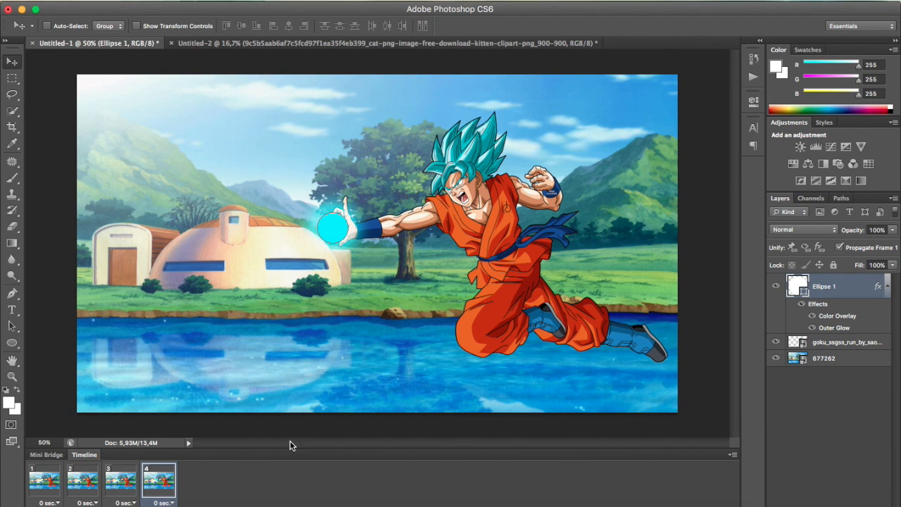
# Add a fifth animation frame and enlarge the circle's outer glow to 53% spread and 136 px size
pyautogui.click(186, 506)
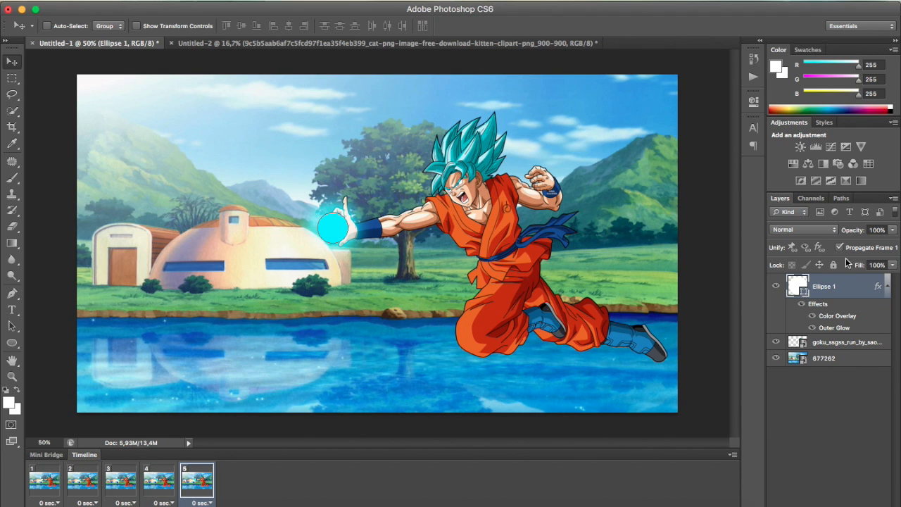
pyautogui.rightClick(831, 286)
pyautogui.click(789, 141)
pyautogui.click(526, 299)
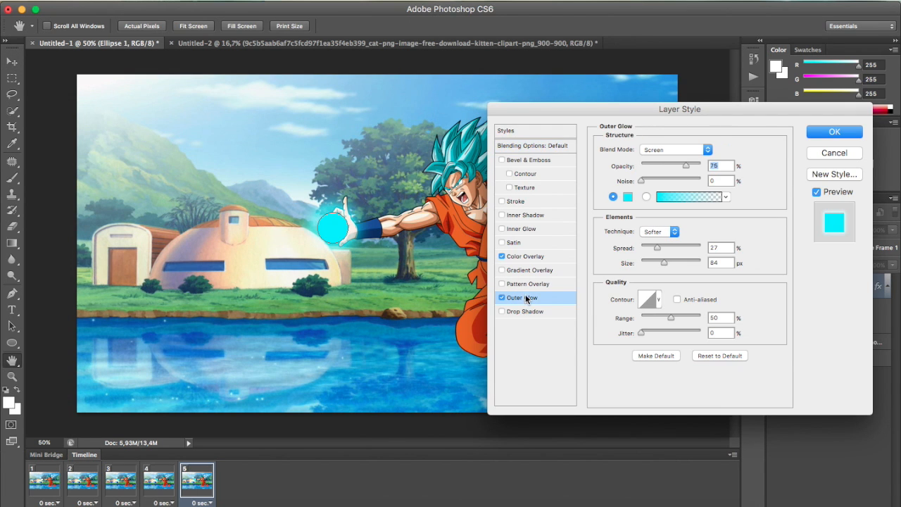
pyautogui.moveTo(665, 263)
pyautogui.mouseDown()
pyautogui.moveTo(675, 264)
pyautogui.moveTo(661, 248)
pyautogui.moveTo(672, 248)
pyautogui.mouseUp()
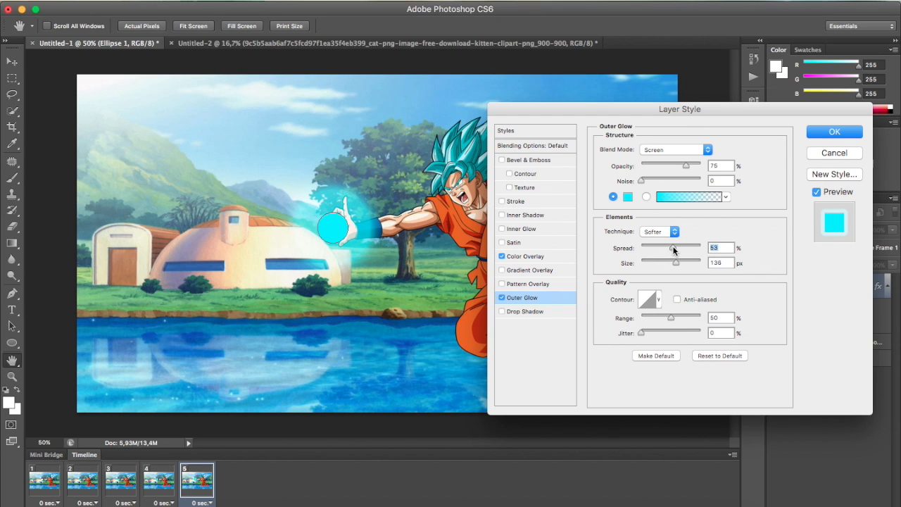
pyautogui.click(855, 132)
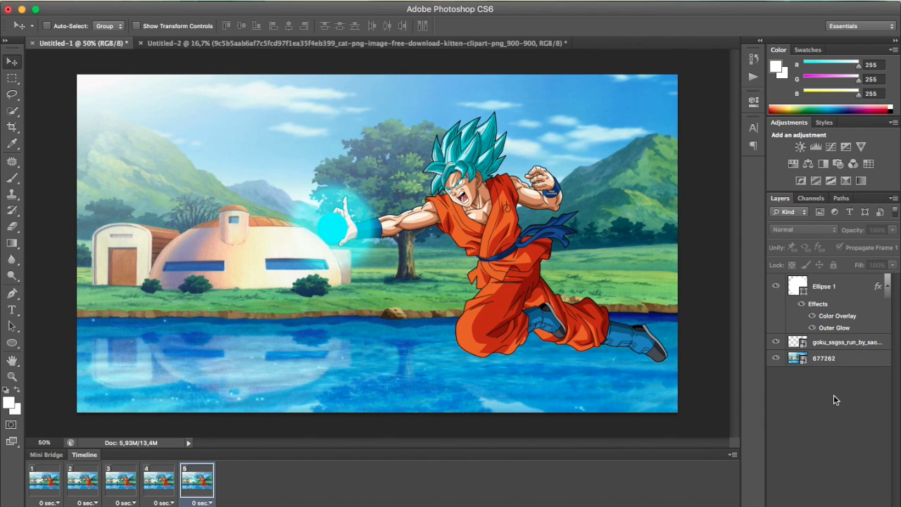
pyautogui.click(44, 479)
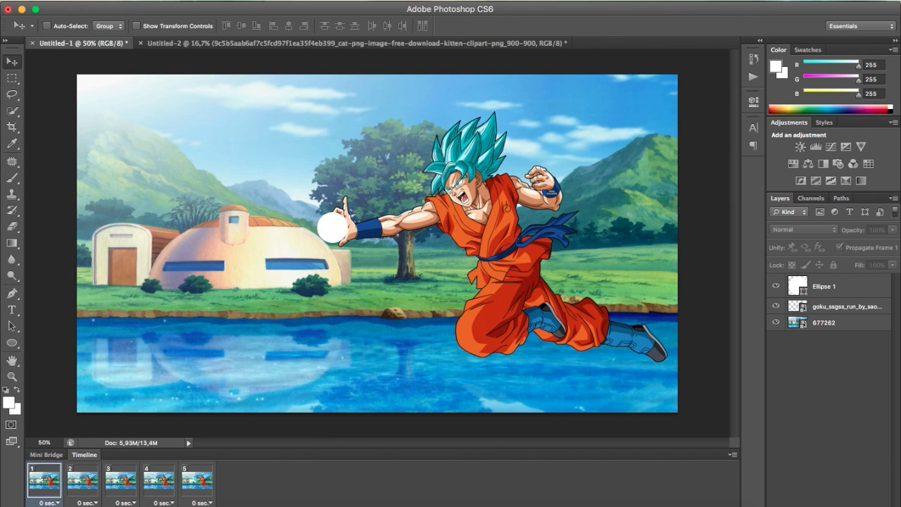
pyautogui.click(195, 485)
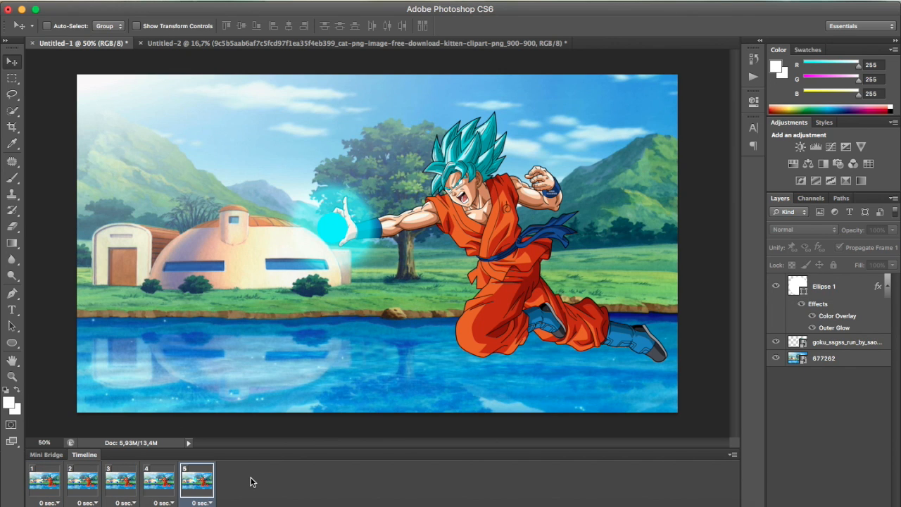
# Add a sixth animation frame and move the Ellipse 1 circle straight from the character's hand onto the left part of the dome house
pyautogui.click(171, 506)
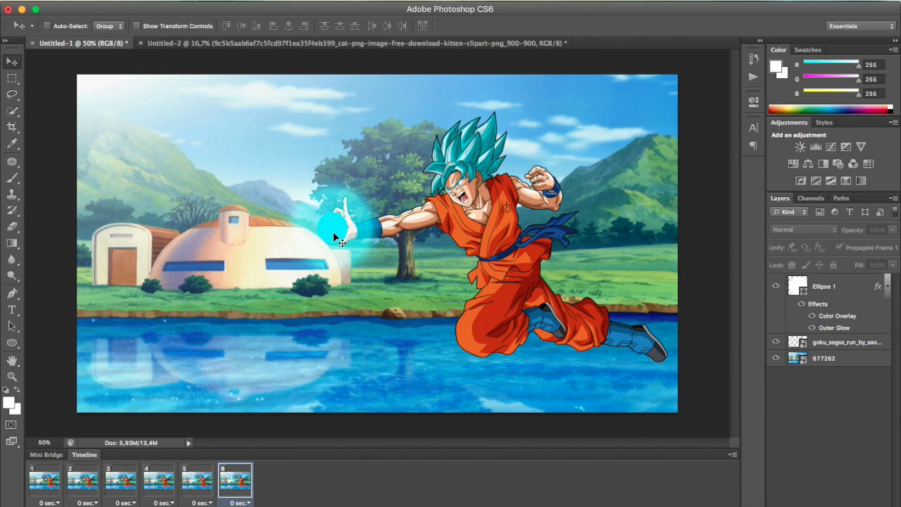
pyautogui.click(834, 288)
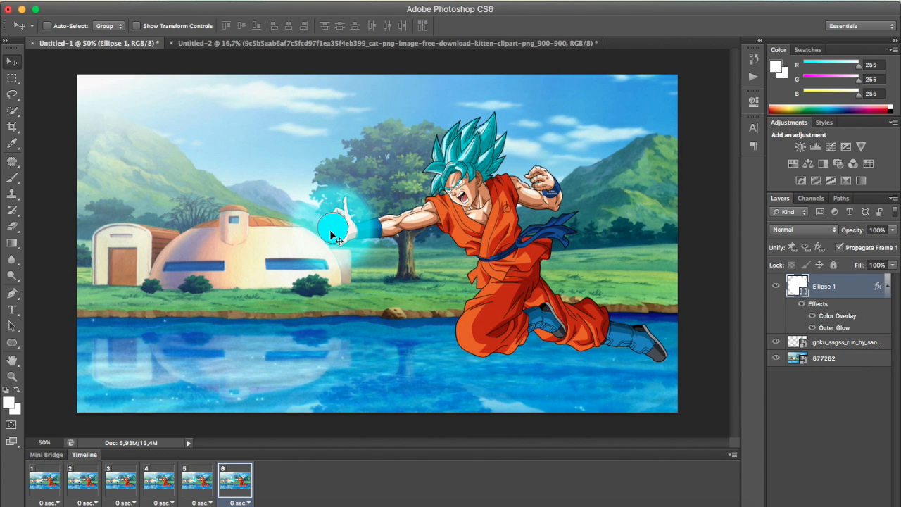
pyautogui.moveTo(331, 233); pyautogui.dragTo(186, 235)
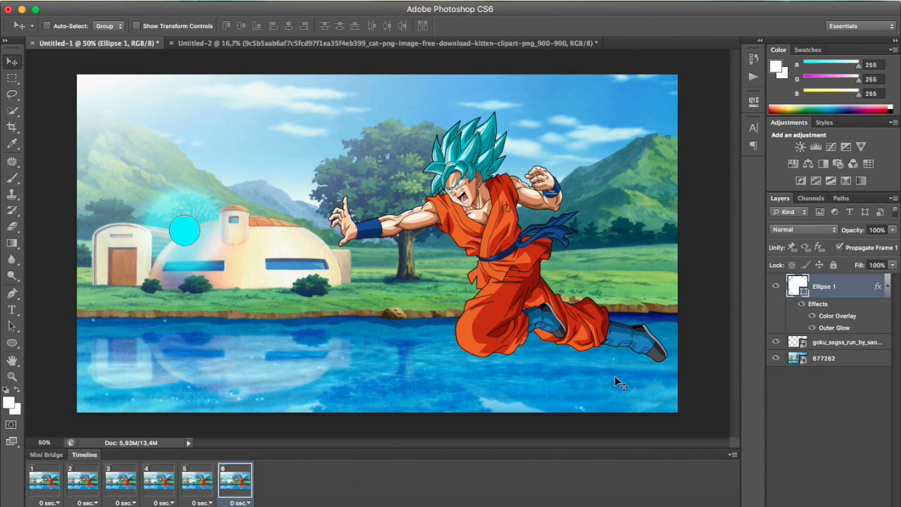
pyautogui.click(839, 435)
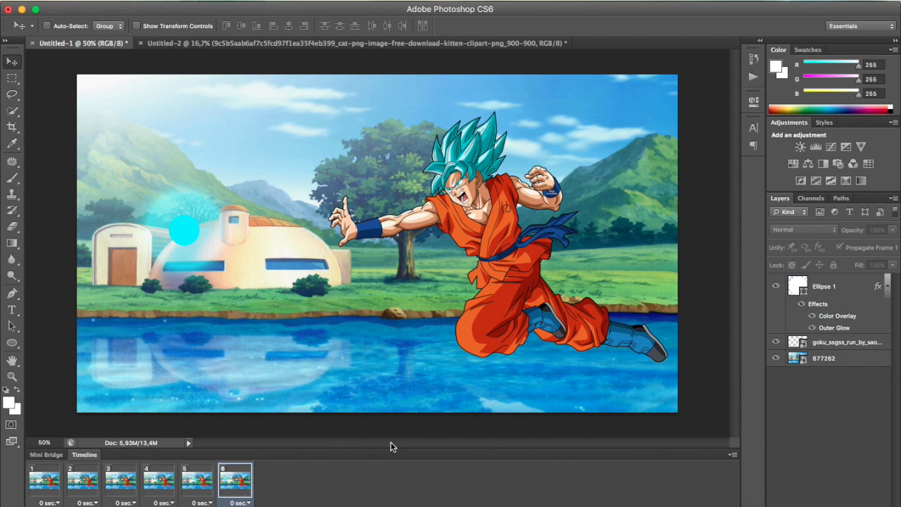
# Tween frames 5 and 6 with four in-between frames for all layers, and check the circle's position across the new frames
pyautogui.click(196, 486)
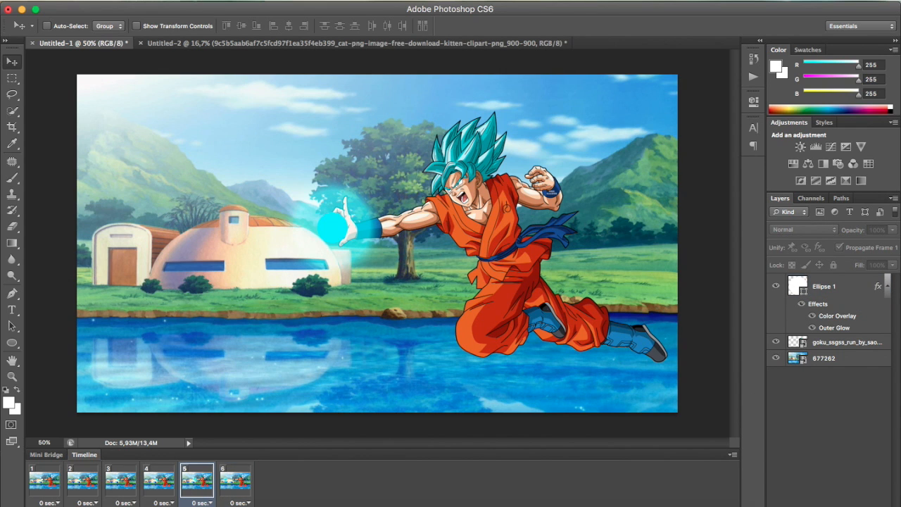
pyautogui.click(44, 484)
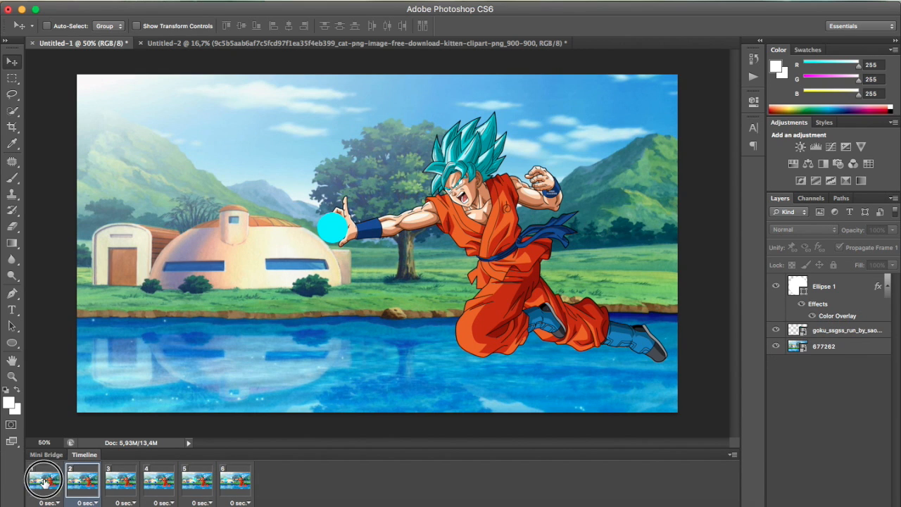
pyautogui.keyDown('shift'); pyautogui.click(239, 489); pyautogui.keyUp('shift')
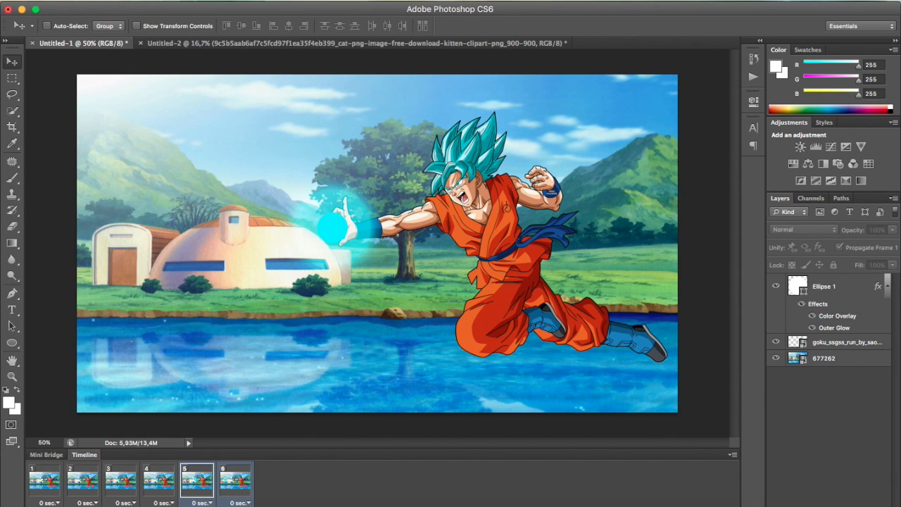
pyautogui.click(415, 203)
pyautogui.moveTo(416, 202); pyautogui.dragTo(405, 204)
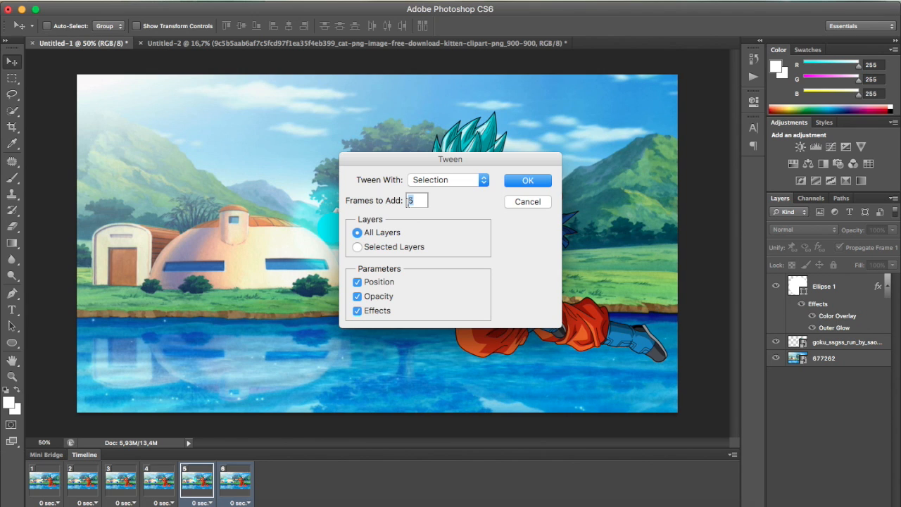
pyautogui.click(528, 181)
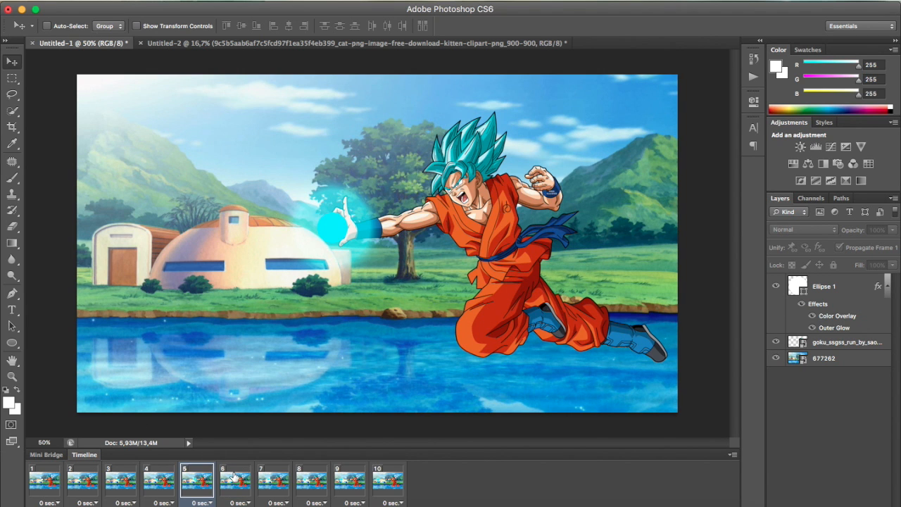
pyautogui.click(234, 477)
pyautogui.click(276, 477)
pyautogui.click(312, 478)
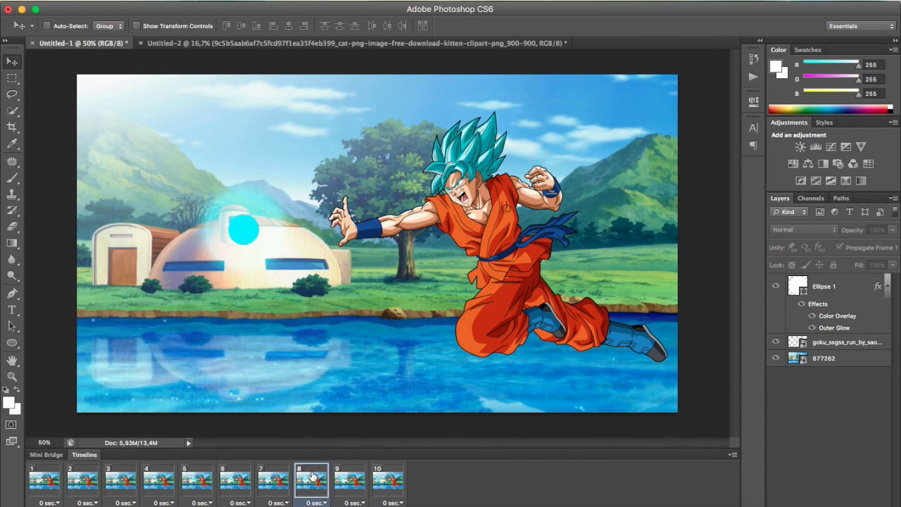
pyautogui.click(350, 484)
pyautogui.click(387, 486)
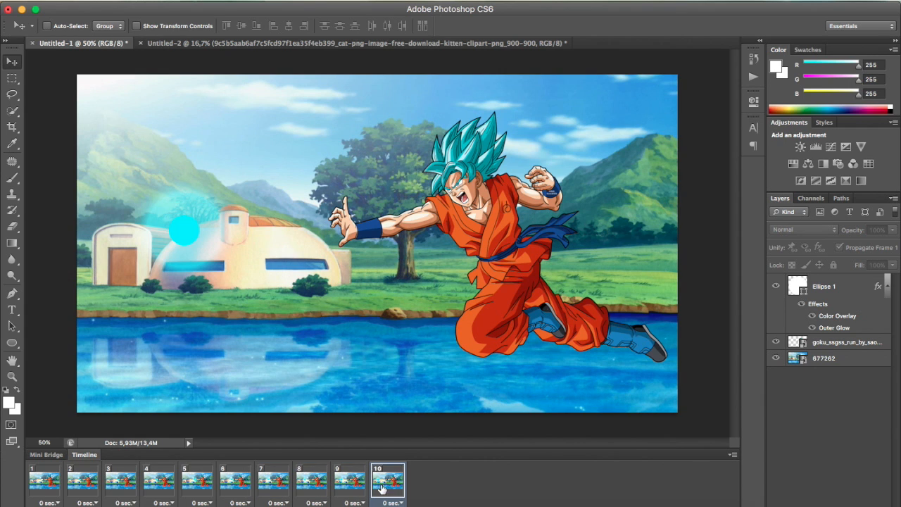
# Reduce the circle's outer glow in frame 8 to 30% spread and 114 px size
pyautogui.click(284, 488)
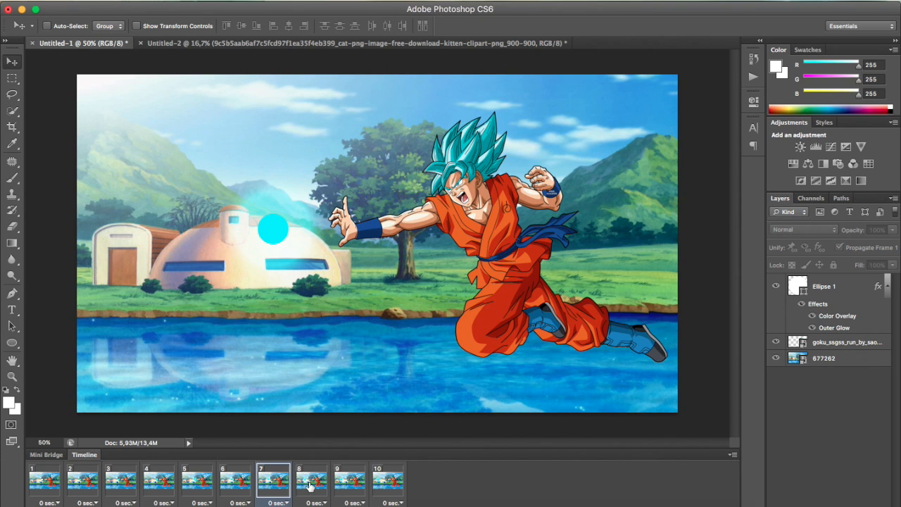
pyautogui.click(310, 486)
pyautogui.click(835, 294)
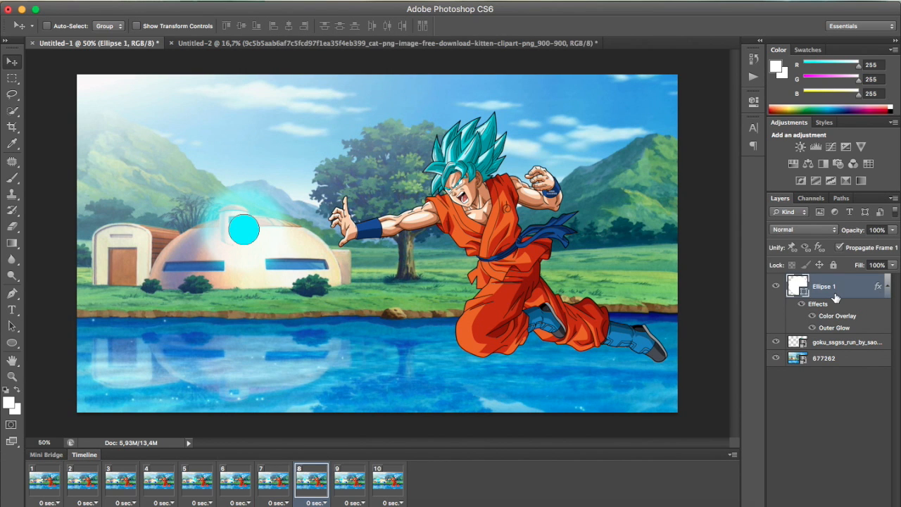
pyautogui.rightClick(835, 295)
pyautogui.click(783, 138)
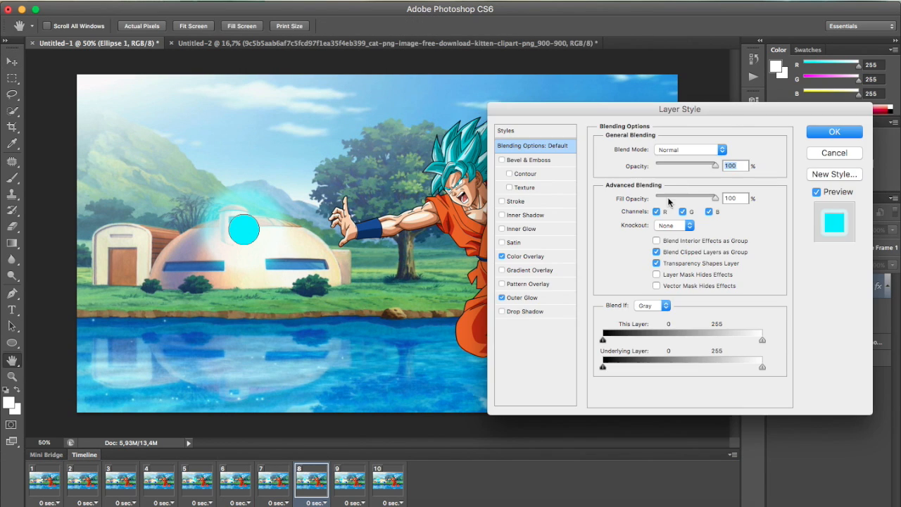
pyautogui.click(518, 296)
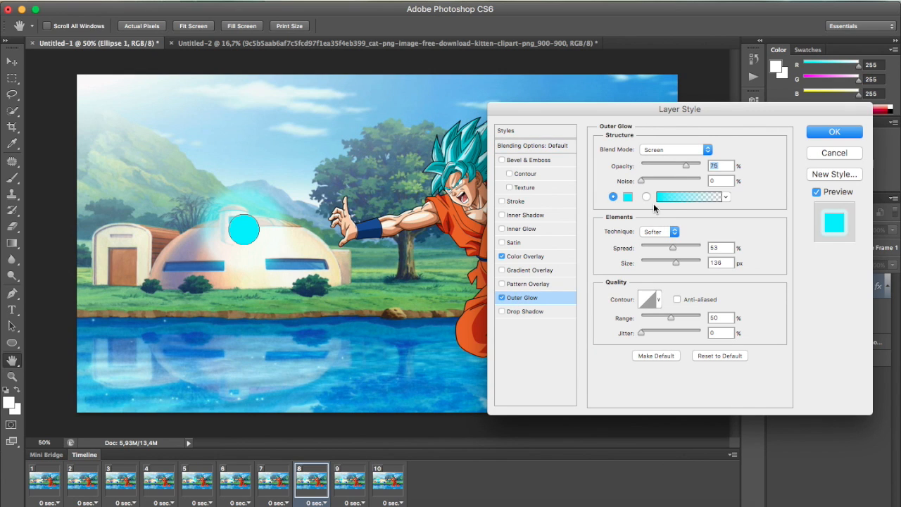
pyautogui.moveTo(672, 247)
pyautogui.mouseDown()
pyautogui.moveTo(659, 249)
pyautogui.moveTo(671, 263)
pyautogui.mouseUp()
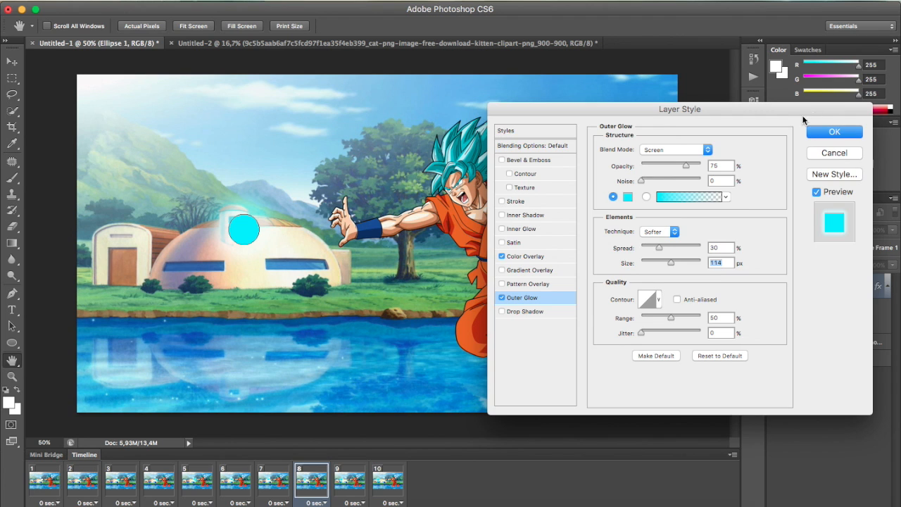
pyautogui.click(822, 133)
# Reduce the spread and size of the circle's outer glow in frame 9 so it is tighter than in frame 8
pyautogui.click(350, 480)
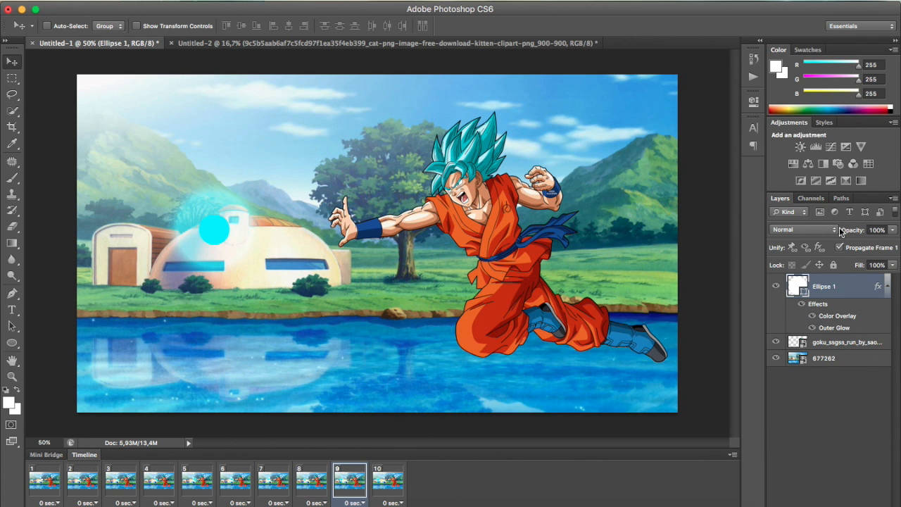
pyautogui.click(826, 294)
pyautogui.rightClick(826, 295)
pyautogui.click(757, 138)
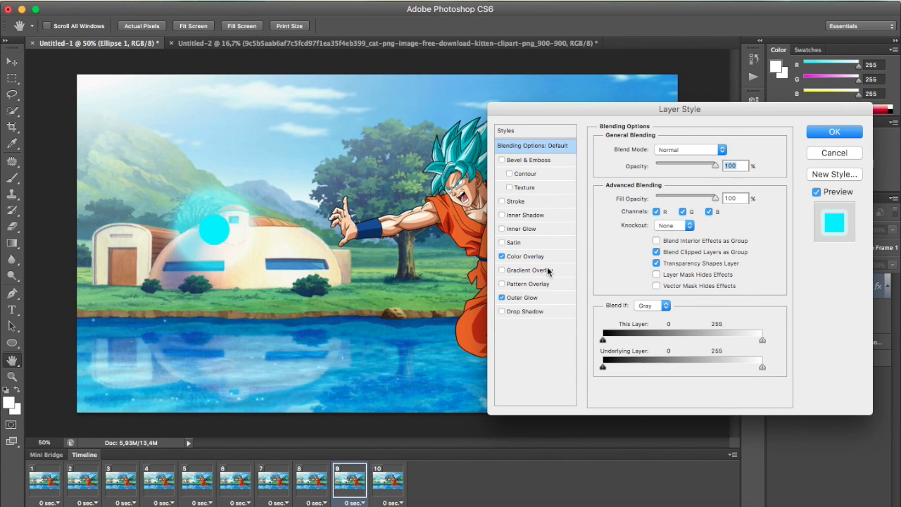
pyautogui.click(527, 257)
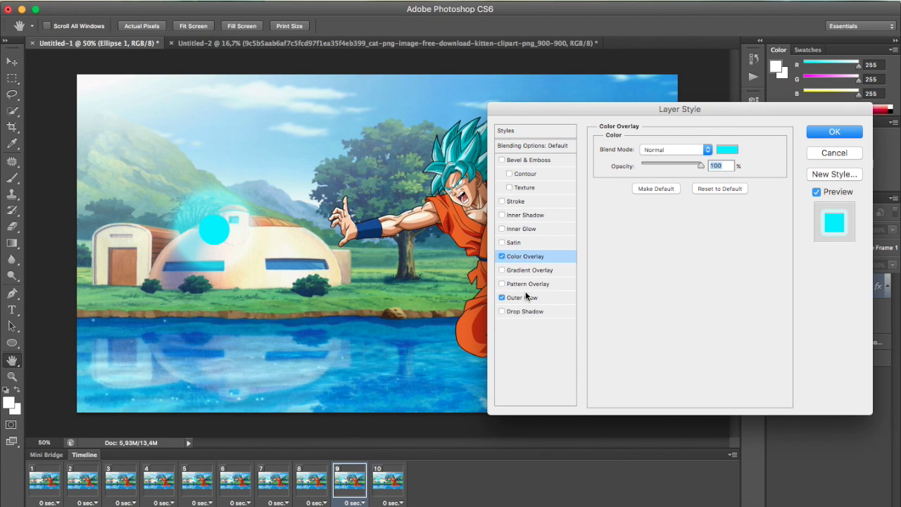
pyautogui.click(526, 298)
pyautogui.moveTo(672, 250); pyautogui.dragTo(659, 265)
pyautogui.click(847, 133)
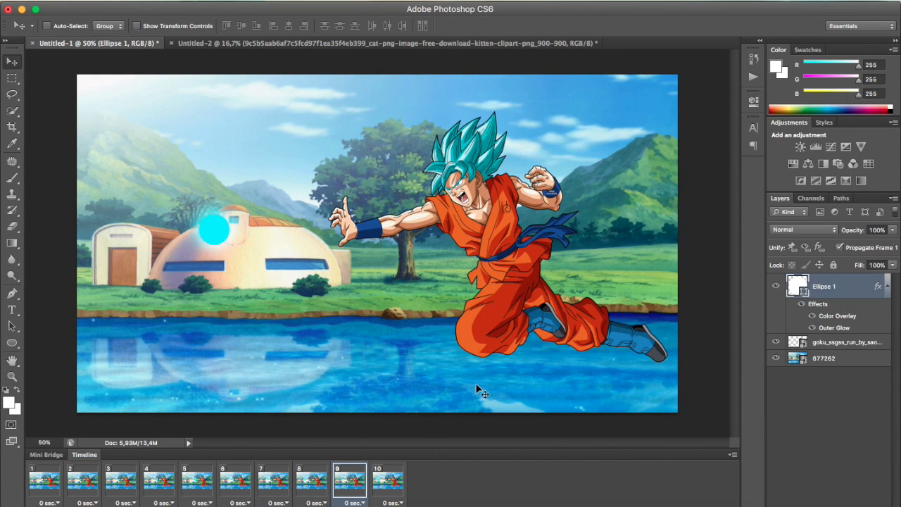
# Reduce the circle's outer glow in frame 10 to 11% spread and 46 px size, and play the animation from frame 1
pyautogui.click(396, 473)
pyautogui.rightClick(829, 285)
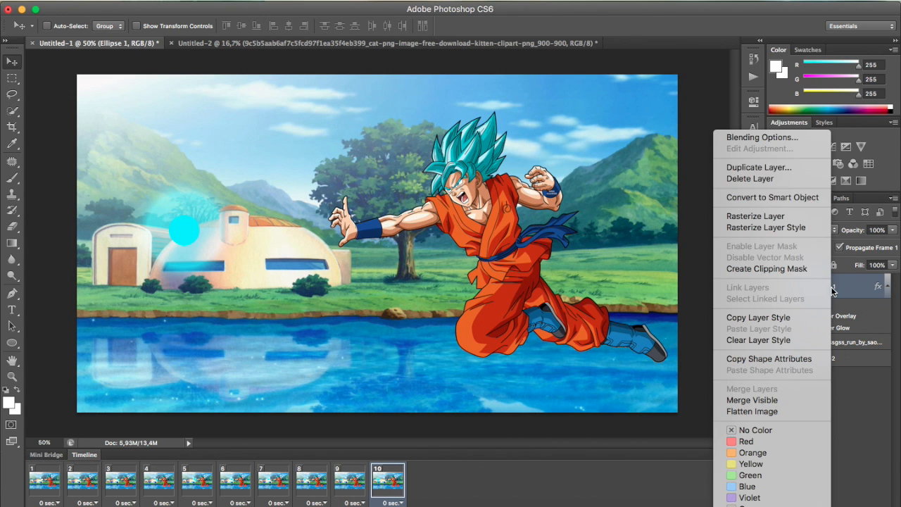
pyautogui.click(796, 139)
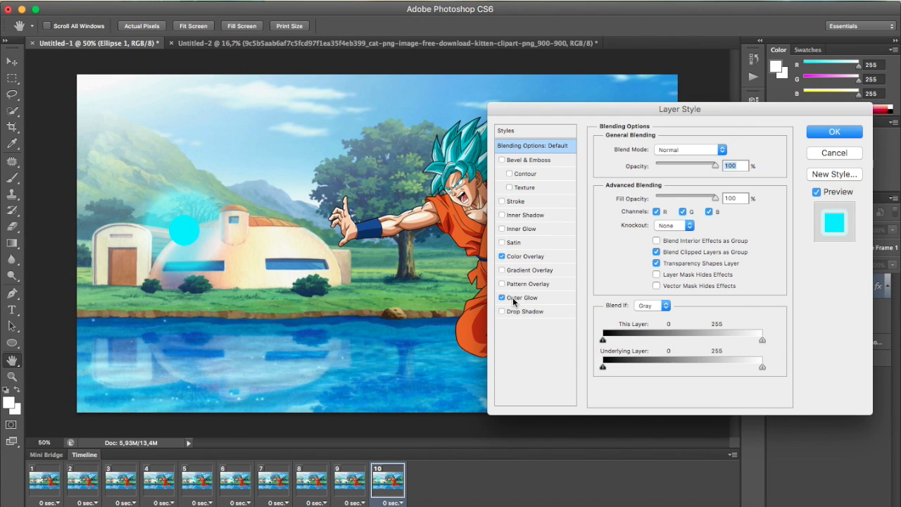
pyautogui.click(514, 299)
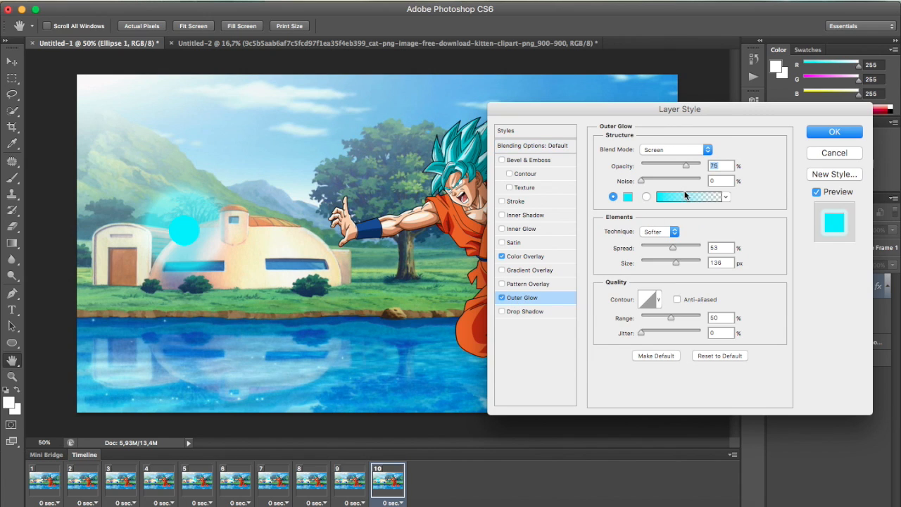
pyautogui.moveTo(672, 251); pyautogui.dragTo(656, 262)
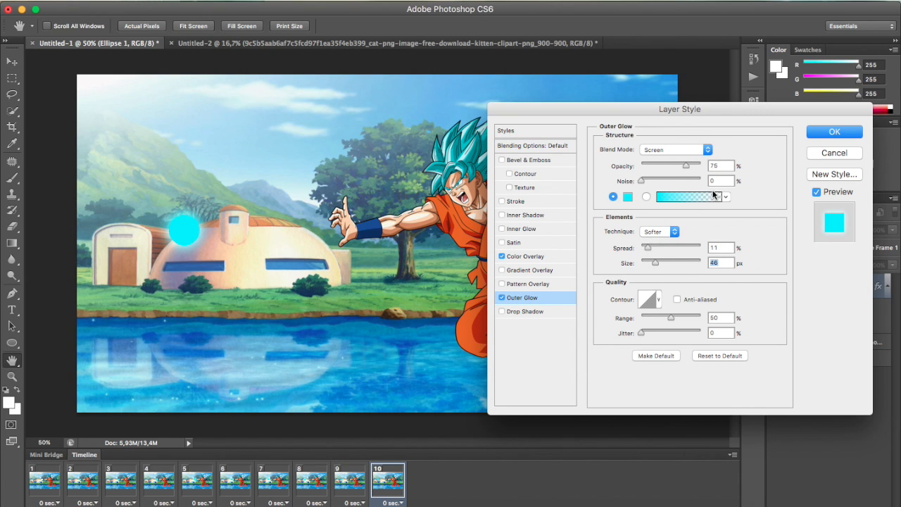
pyautogui.click(834, 133)
pyautogui.click(823, 431)
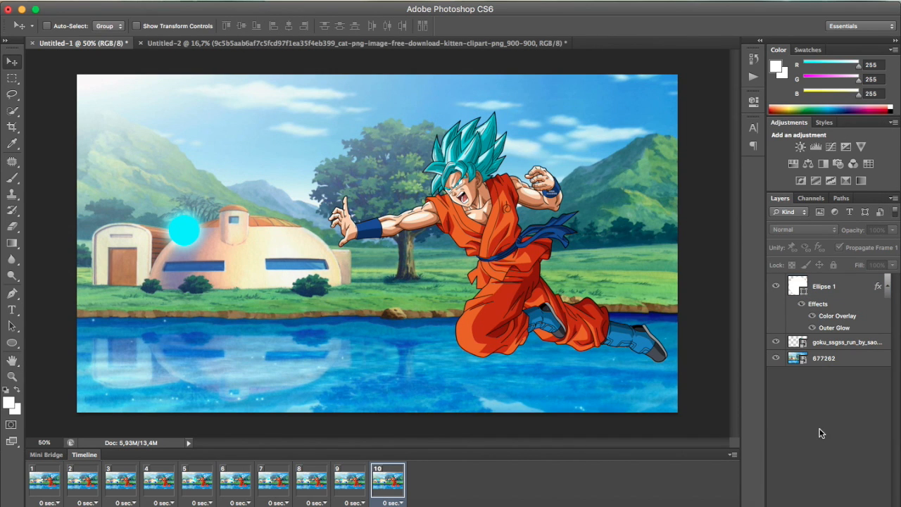
pyautogui.click(37, 485)
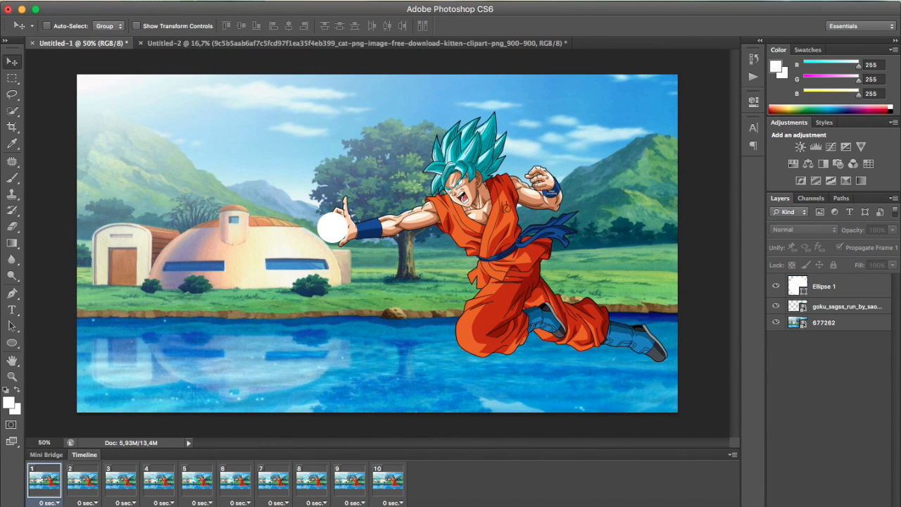
pyautogui.press('space')
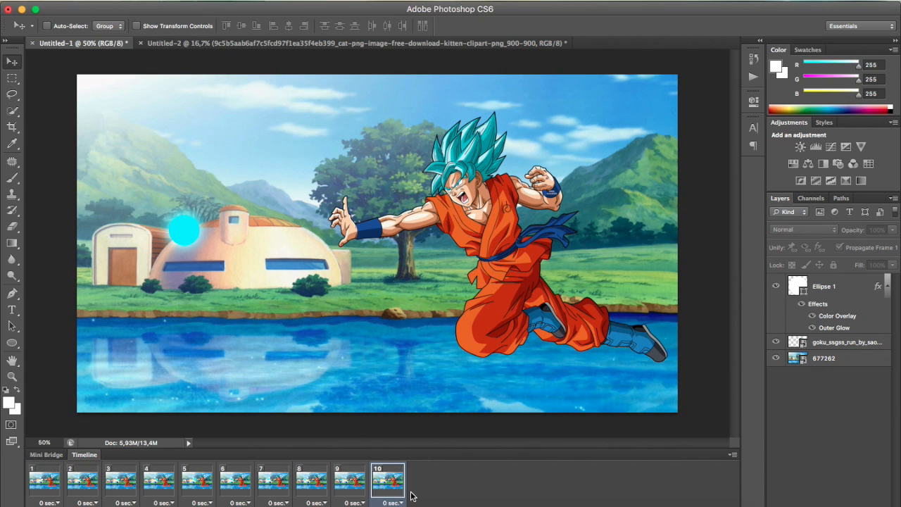
# Duplicate frame 10 as frame 11 and change the circle's color overlay from cyan to pure red
pyautogui.click(201, 506)
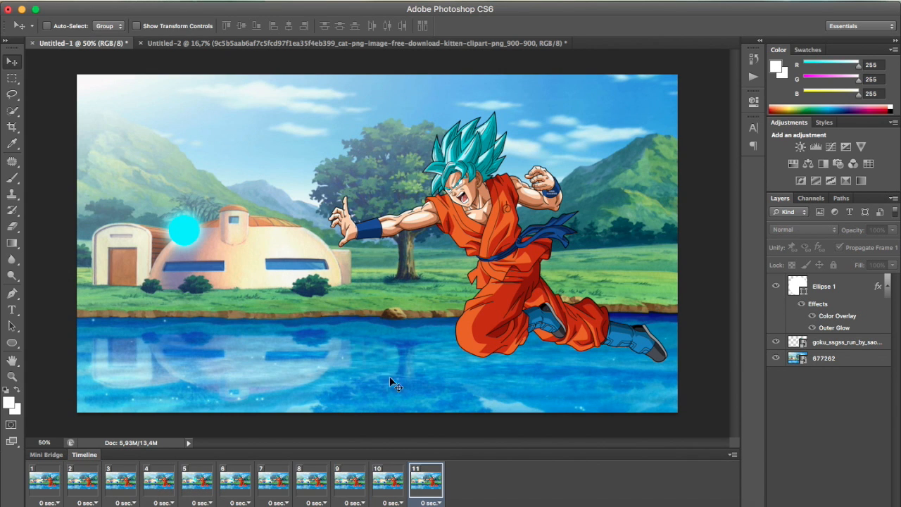
pyautogui.click(839, 290)
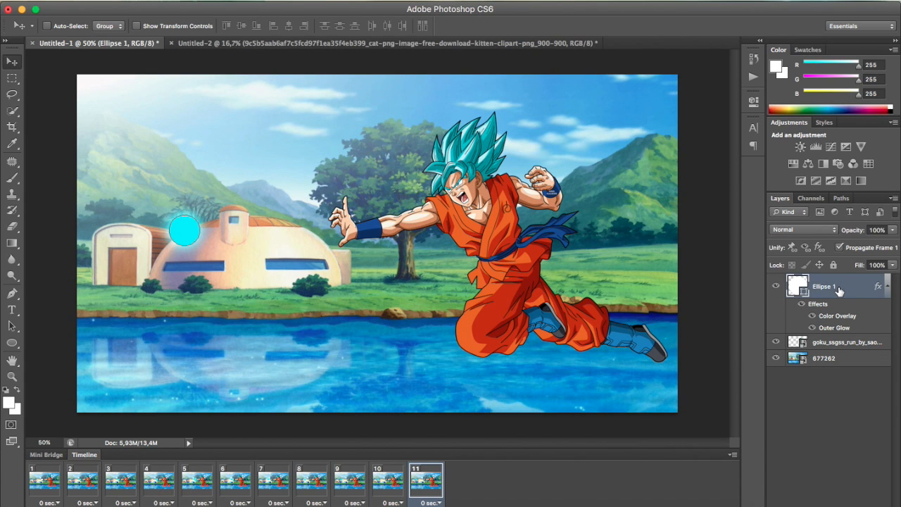
pyautogui.rightClick(840, 290)
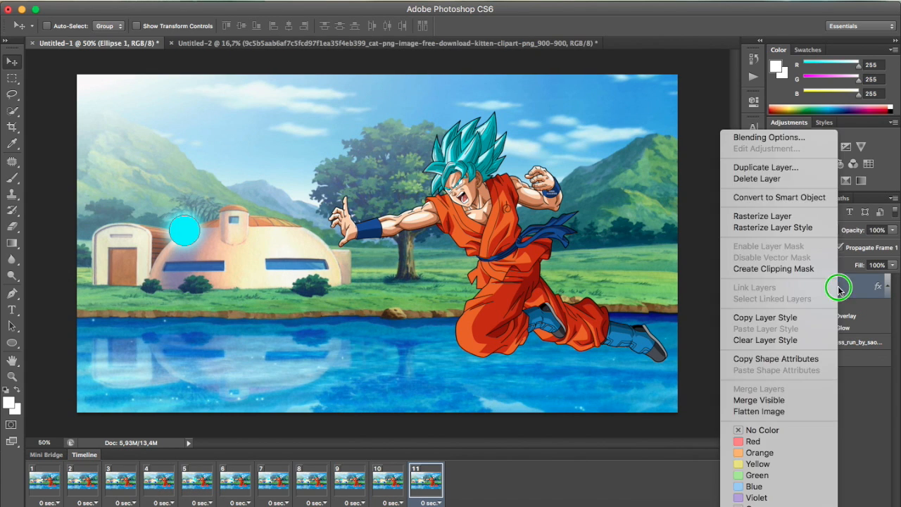
pyautogui.click(769, 138)
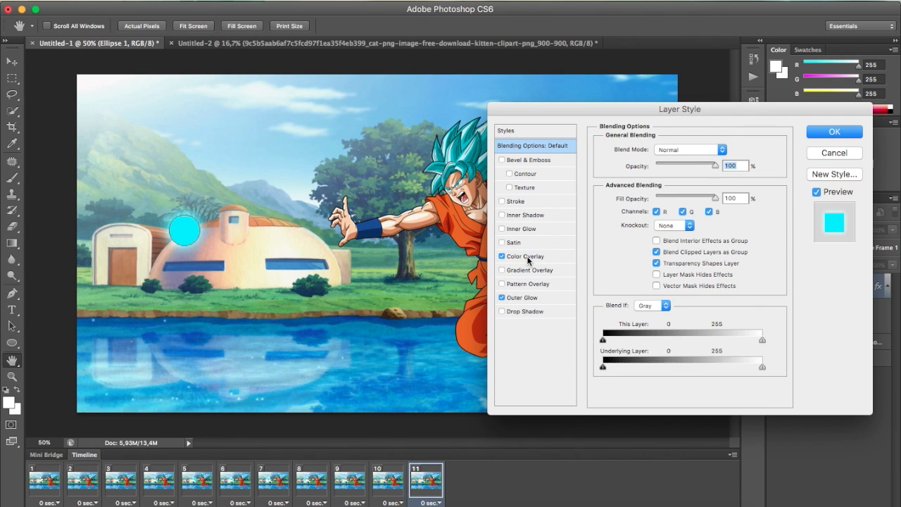
pyautogui.click(527, 258)
pyautogui.click(727, 149)
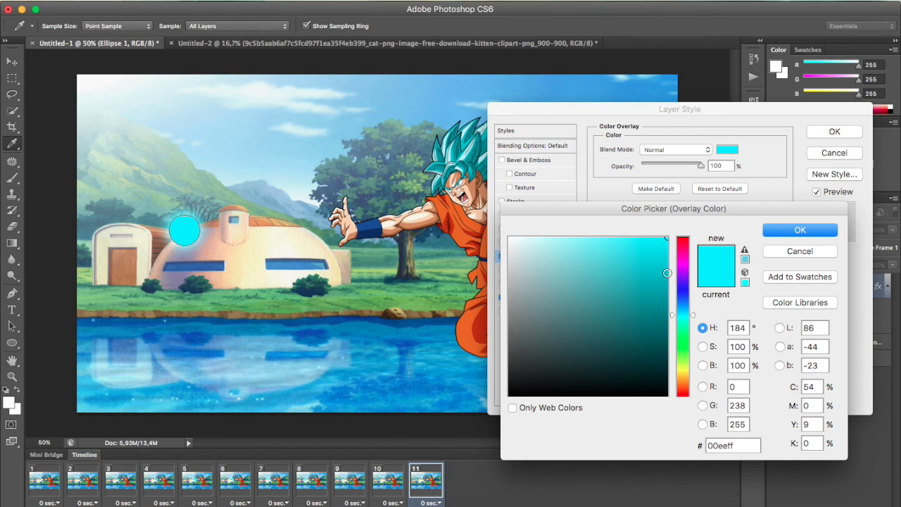
pyautogui.moveTo(683, 308); pyautogui.dragTo(678, 407)
pyautogui.click(828, 231)
# Set the circle's outer glow in frame 11 to red ff0000 with 35% spread and 122 px size, and compare it with frame 10
pyautogui.click(521, 298)
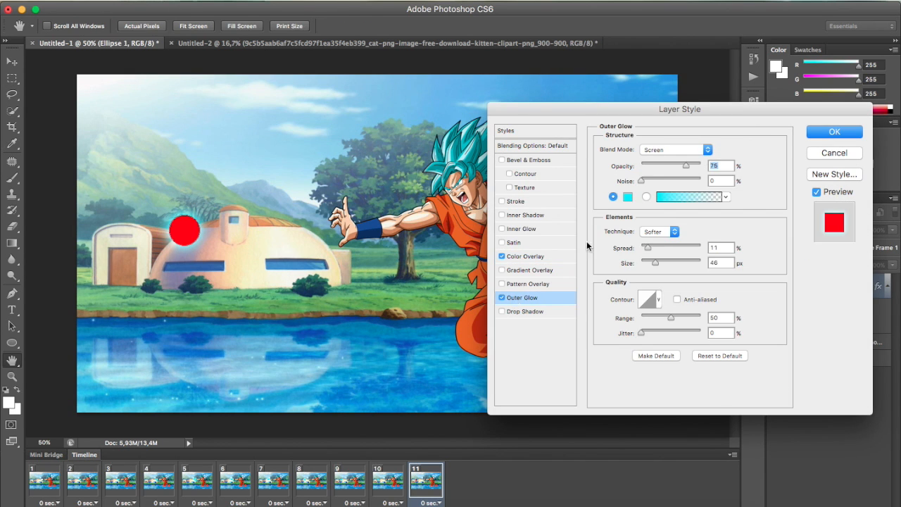
pyautogui.click(628, 197)
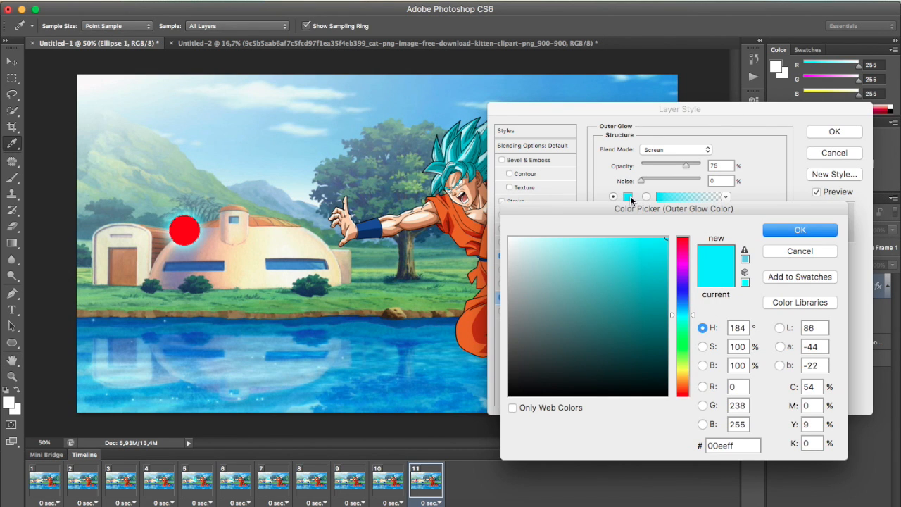
pyautogui.click(682, 240)
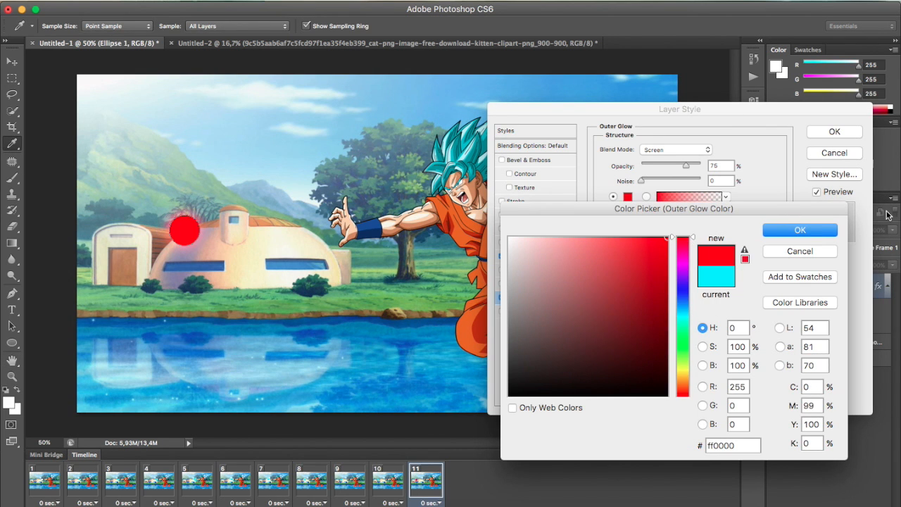
pyautogui.click(824, 230)
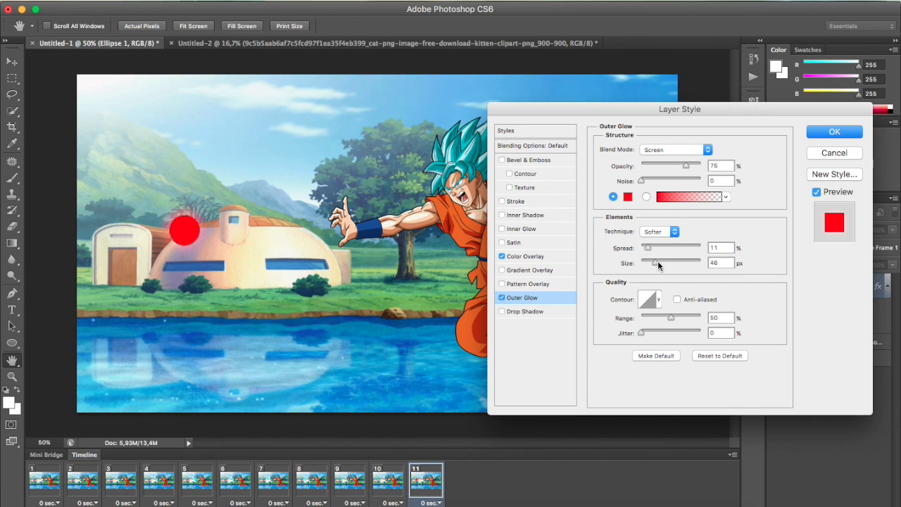
pyautogui.moveTo(648, 248); pyautogui.dragTo(674, 264)
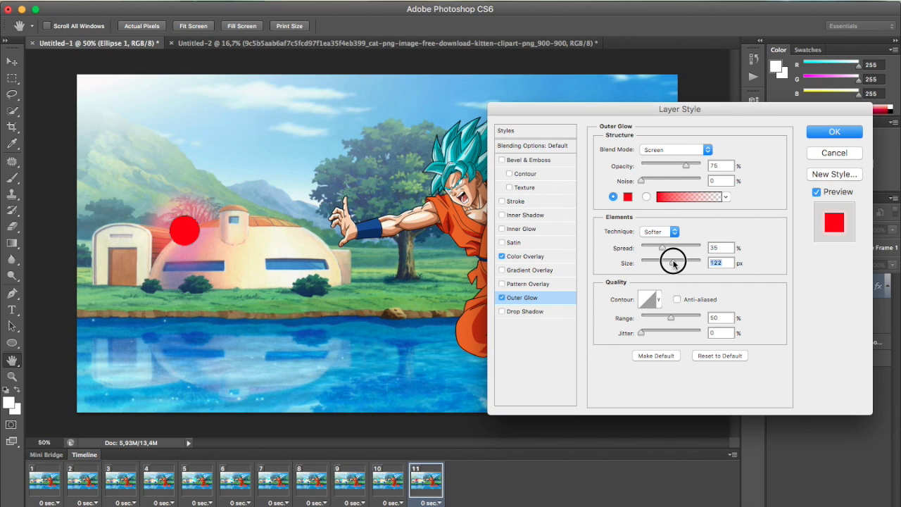
pyautogui.click(831, 133)
pyautogui.click(400, 483)
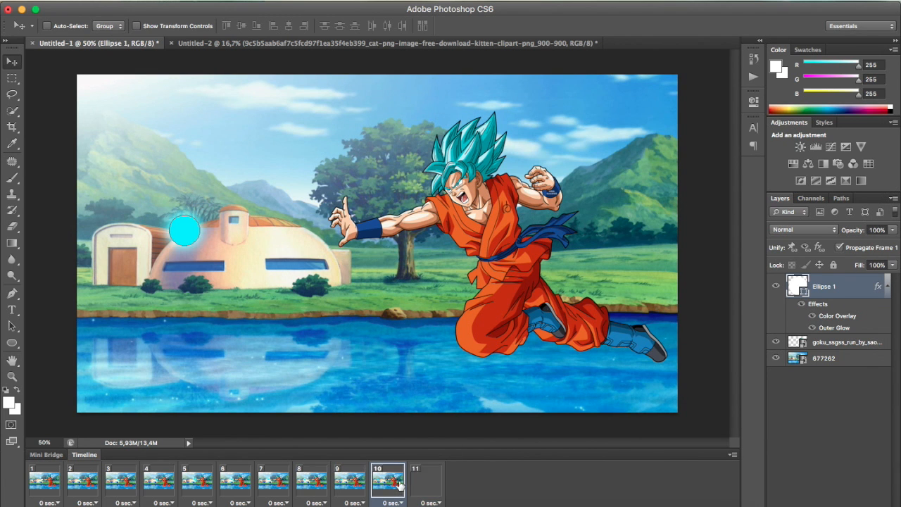
pyautogui.click(424, 487)
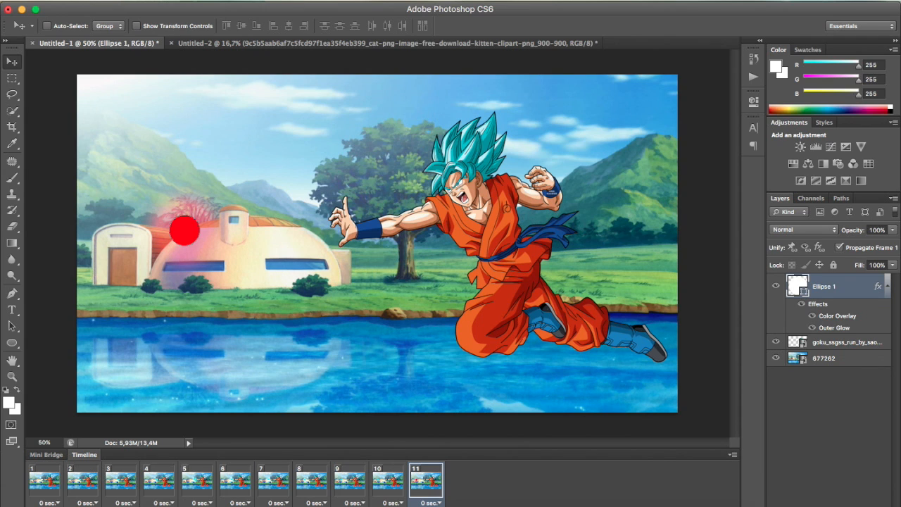
# Duplicate frame 11 as frame 12 and reduce the circle's outer glow there to 16% spread and 49 px size
pyautogui.click(189, 504)
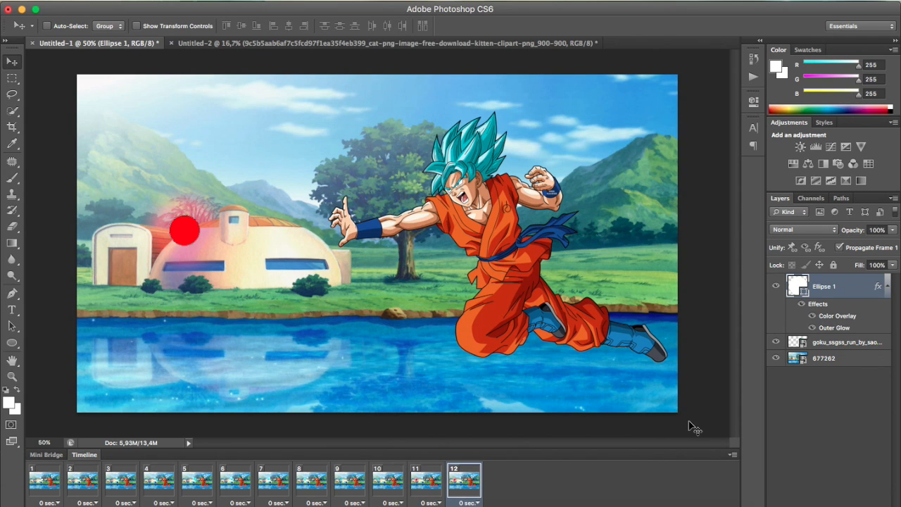
pyautogui.click(824, 286)
pyautogui.rightClick(824, 288)
pyautogui.click(790, 143)
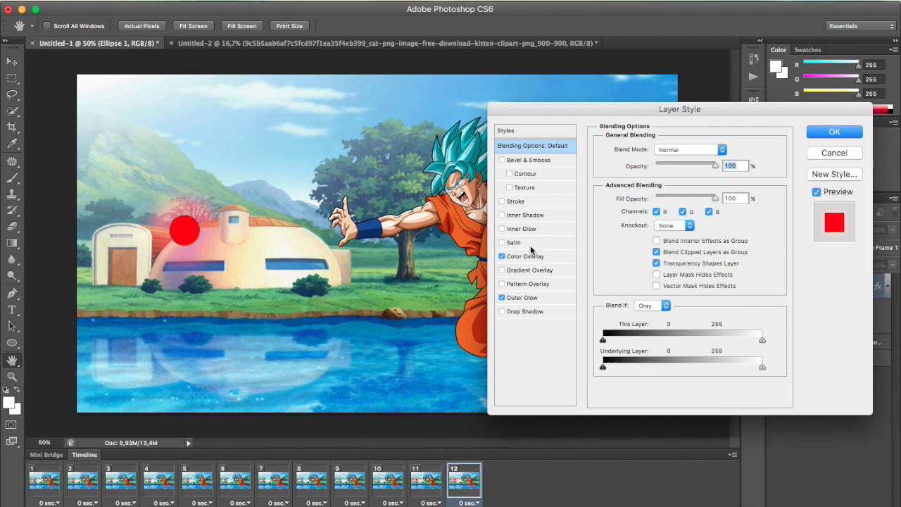
pyautogui.click(525, 257)
pyautogui.click(522, 298)
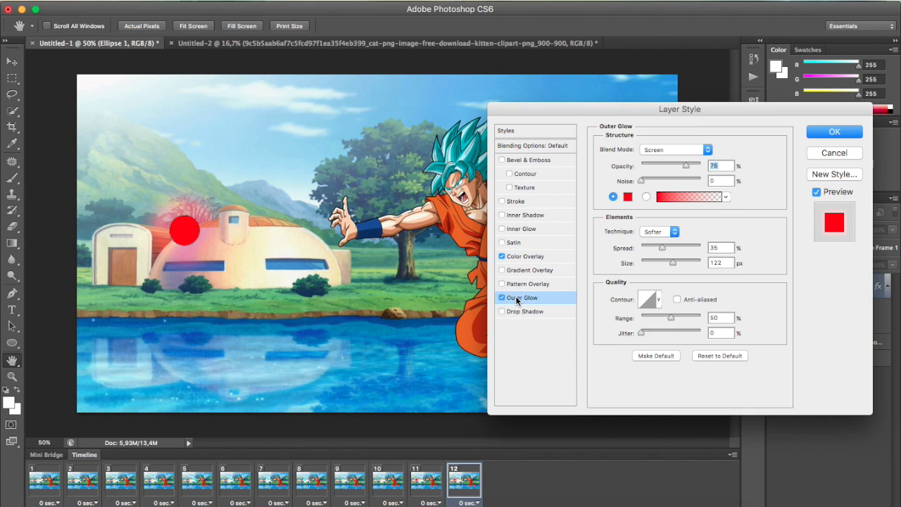
pyautogui.moveTo(662, 250)
pyautogui.mouseDown()
pyautogui.moveTo(649, 248)
pyautogui.moveTo(657, 267)
pyautogui.mouseUp()
pyautogui.click(671, 265)
pyautogui.click(817, 133)
# Tween frames 10 and 11 with three in-between frames for all layers, and check the color transition through frame 15
pyautogui.click(47, 481)
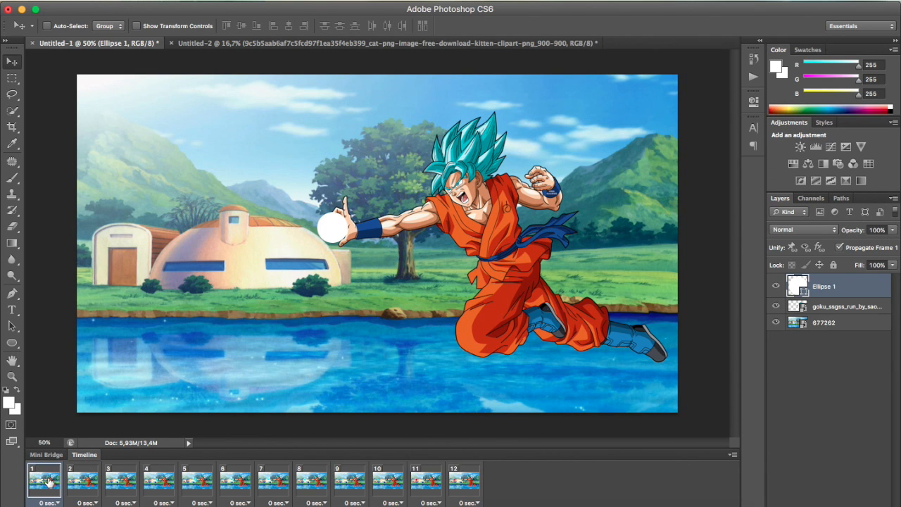
pyautogui.click(424, 483)
pyautogui.click(466, 483)
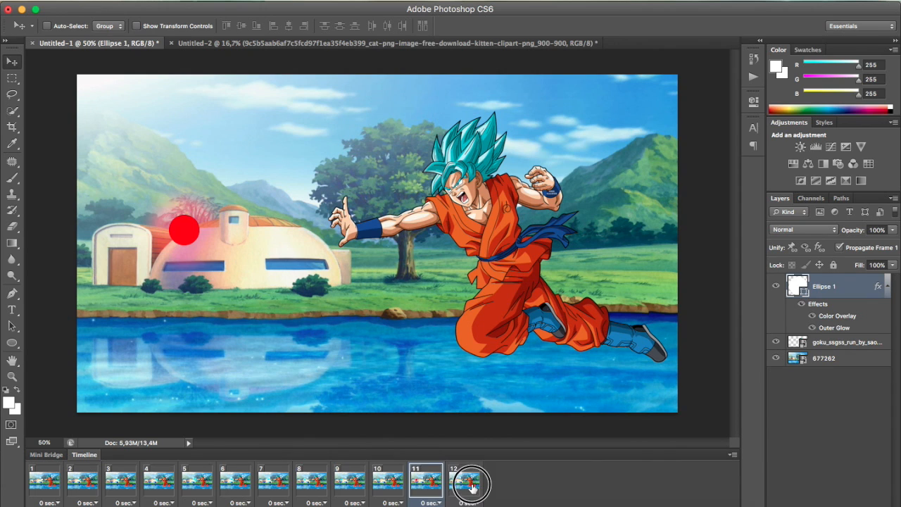
pyautogui.click(392, 486)
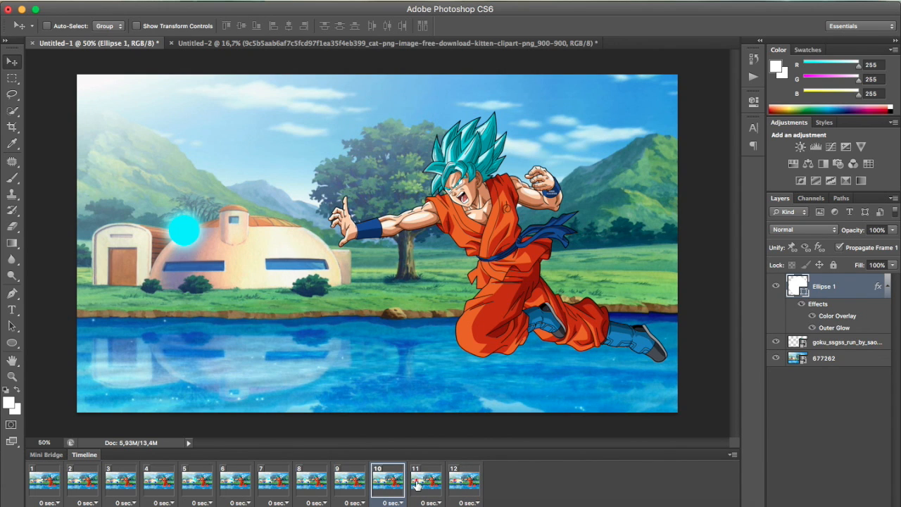
pyautogui.keyDown('shift'); pyautogui.click(419, 484); pyautogui.keyUp('shift')
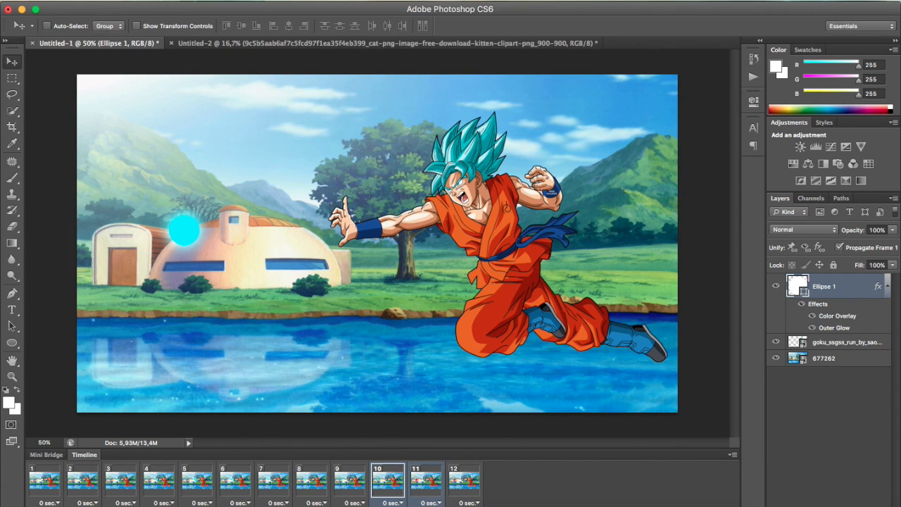
pyautogui.click(167, 501)
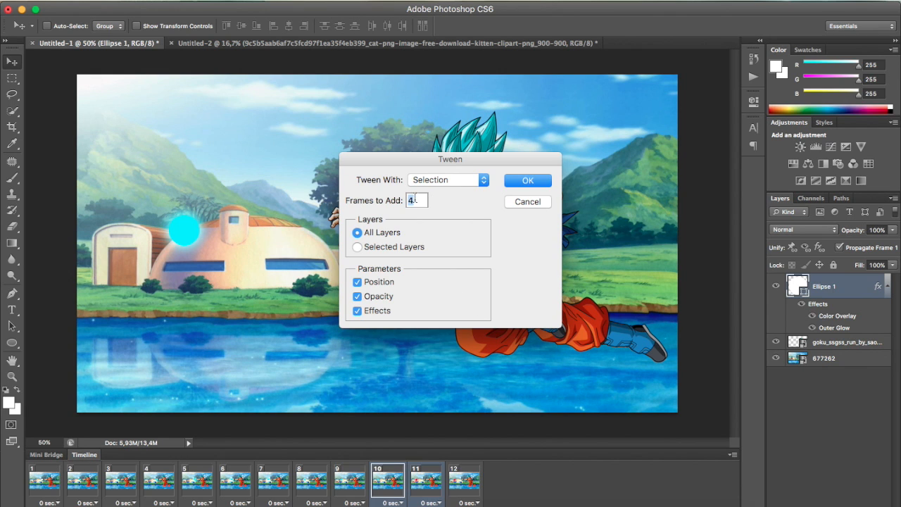
pyautogui.click(535, 181)
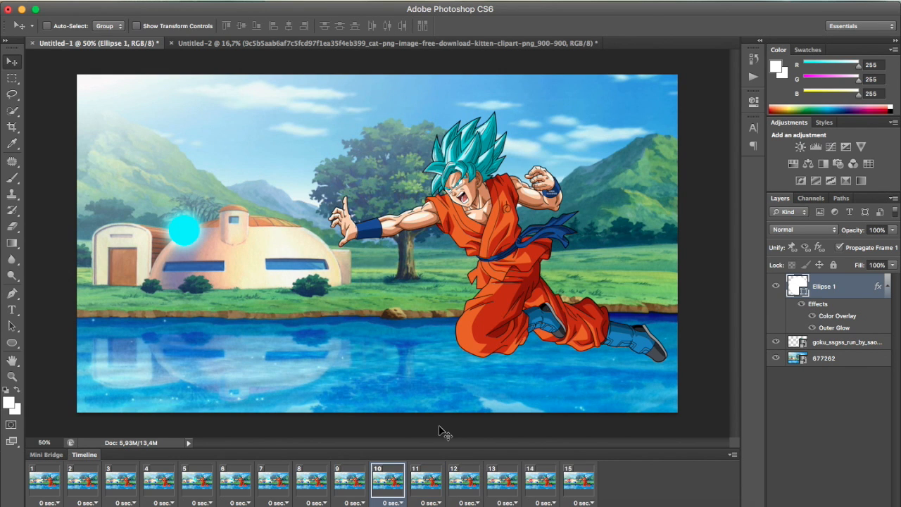
pyautogui.click(431, 483)
pyautogui.click(478, 484)
pyautogui.click(501, 485)
pyautogui.click(539, 485)
pyautogui.click(565, 484)
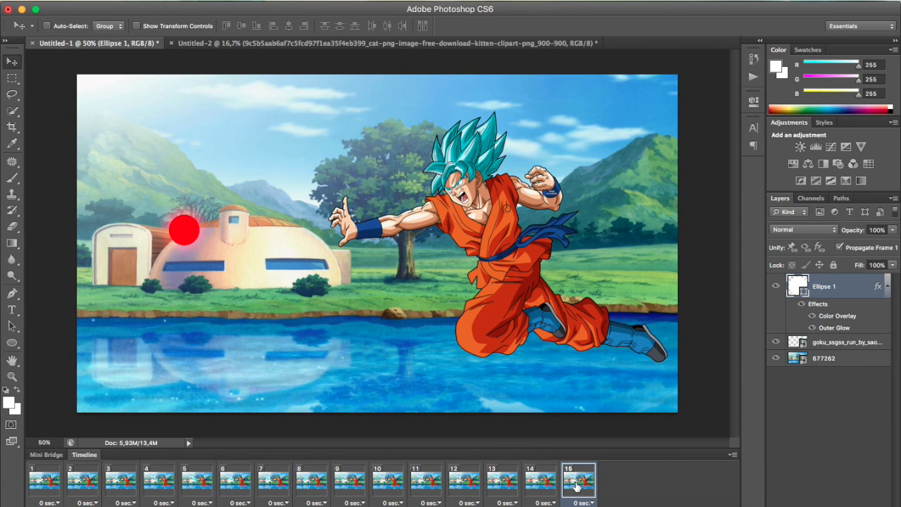
# Tween frames 14 and 15 with two in-between frames for all layers, and play the animation from frame 1
pyautogui.click(542, 485)
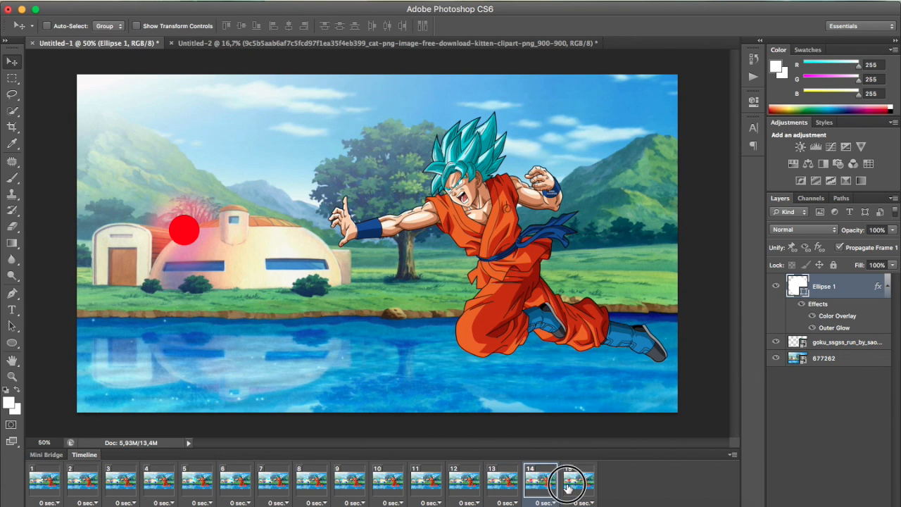
pyautogui.click(166, 504)
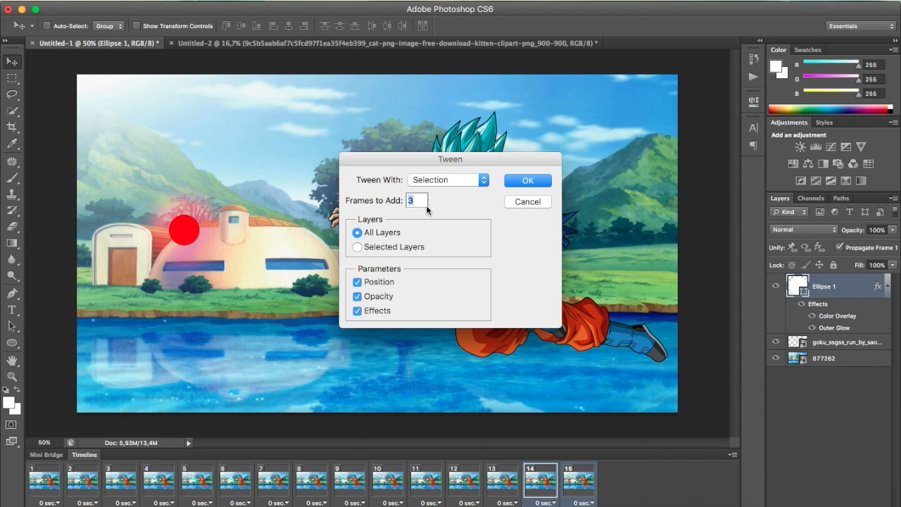
pyautogui.click(517, 183)
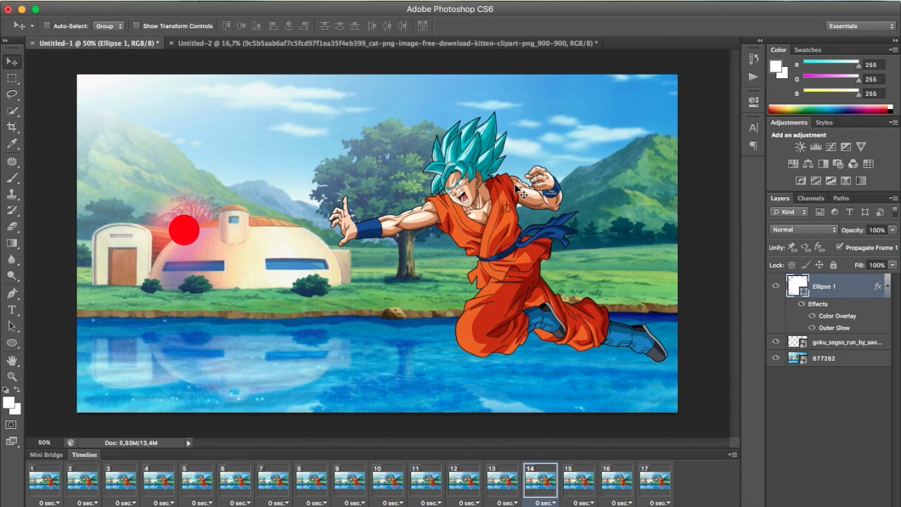
pyautogui.click(45, 482)
pyautogui.press('space')
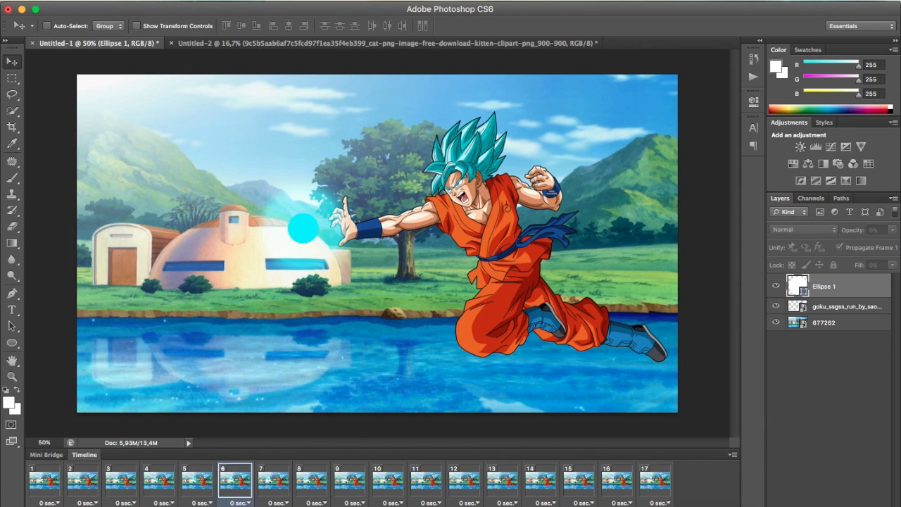
pyautogui.press('space')
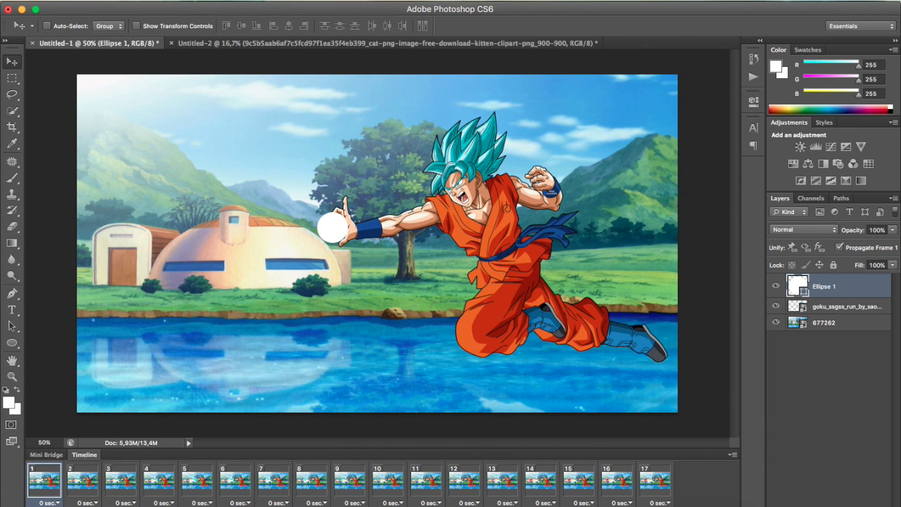
# Duplicate frame 17 as frame 18 and enlarge the circle's red outer glow there to 54% spread and 226 px size
pyautogui.click(660, 484)
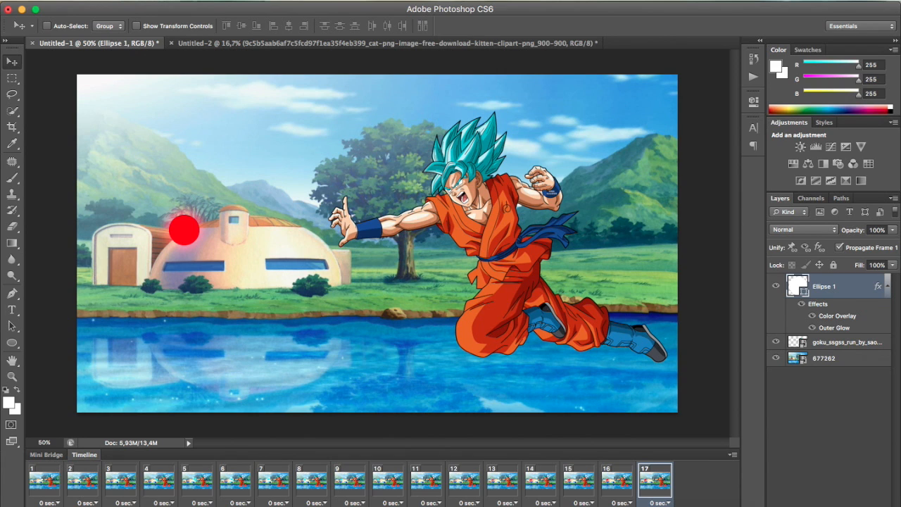
pyautogui.press('alt+shift+super+f')
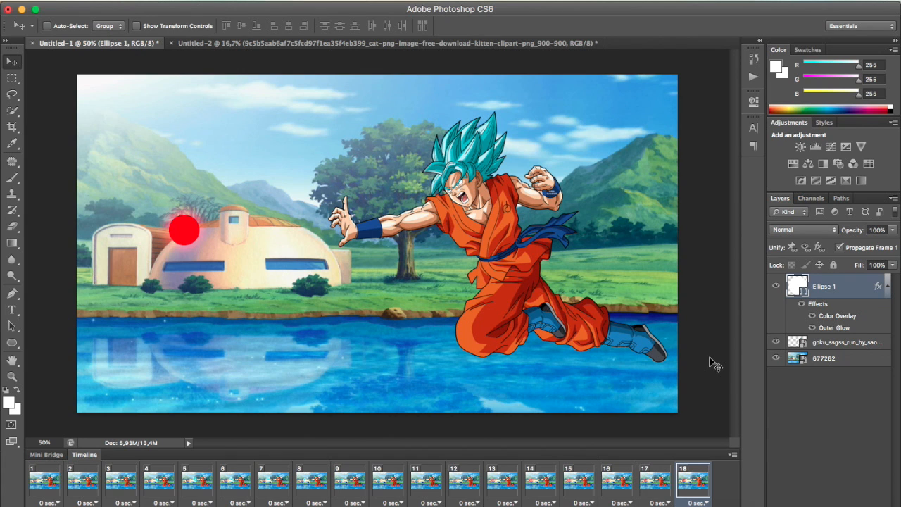
pyautogui.rightClick(815, 292)
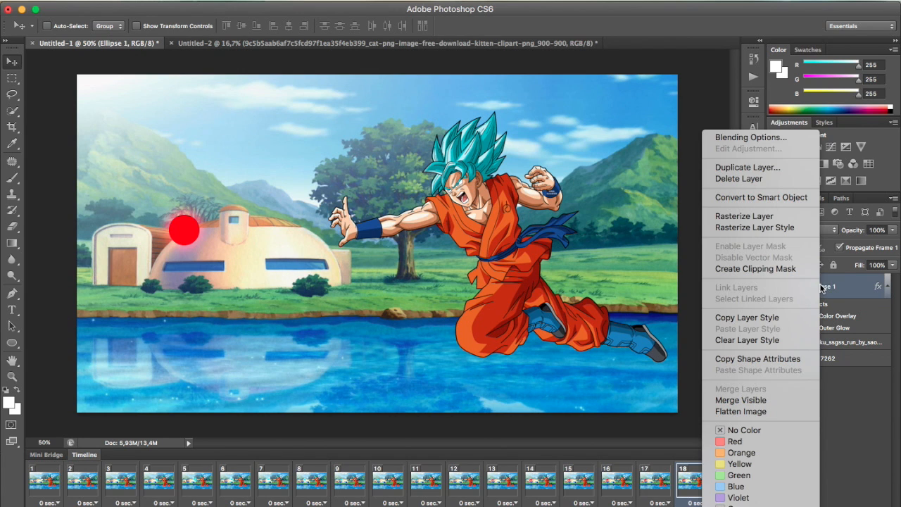
pyautogui.click(750, 137)
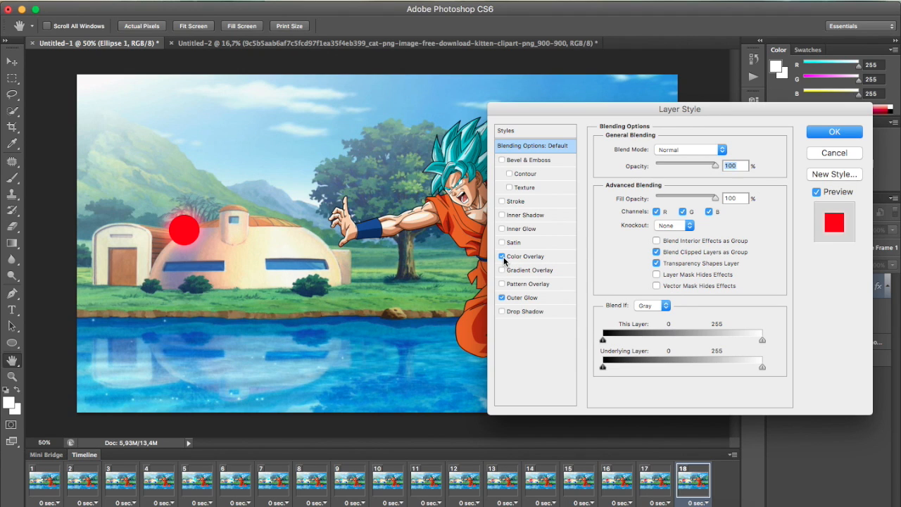
pyautogui.click(521, 298)
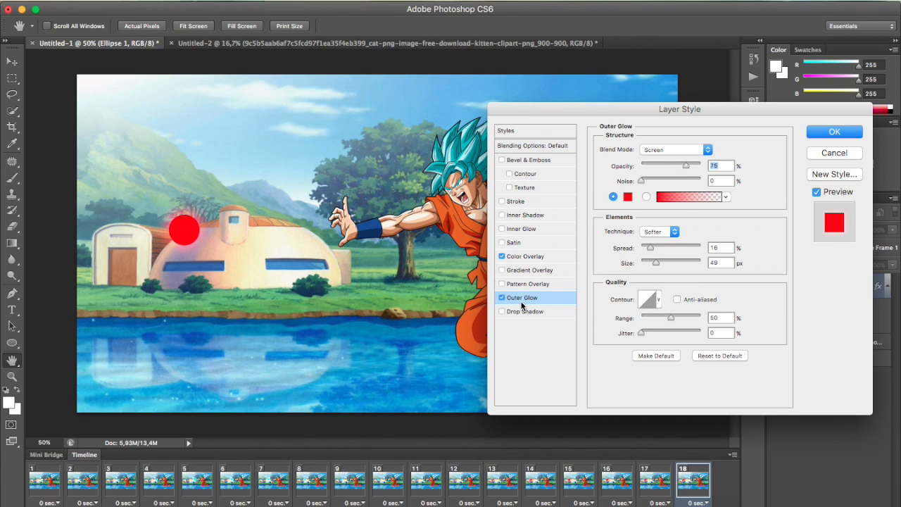
pyautogui.moveTo(655, 268); pyautogui.dragTo(673, 247)
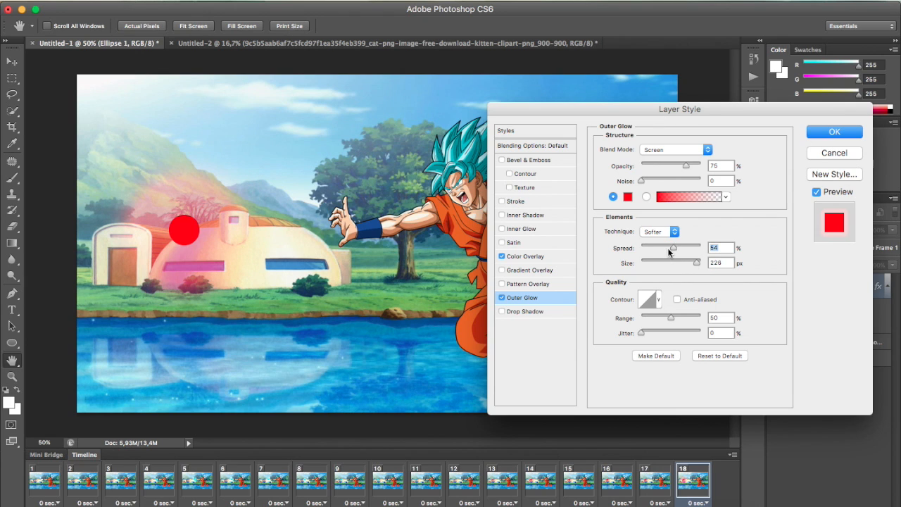
pyautogui.click(835, 132)
# Tween frames 17 and 18 with three in-between frames for all layers, and check the glow's growth through frame 21
pyautogui.click(657, 481)
pyautogui.click(688, 485)
pyautogui.click(656, 481)
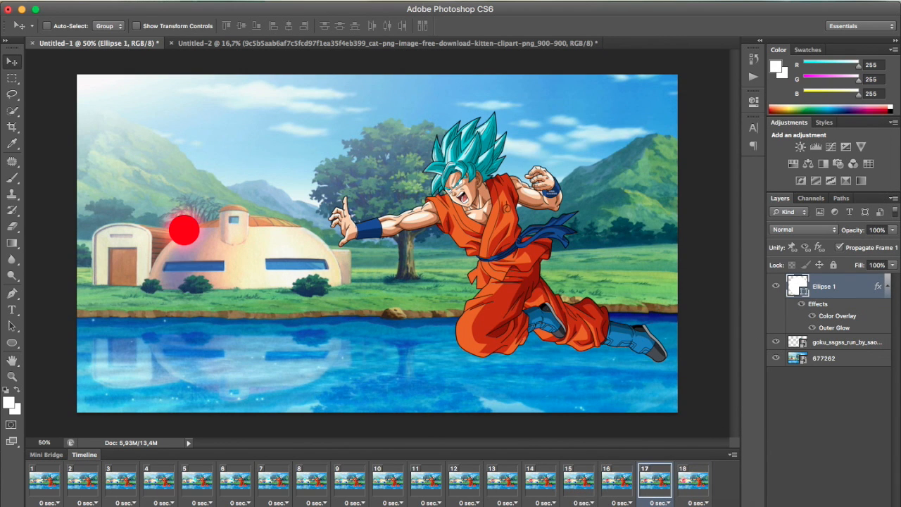
pyautogui.keyDown('shift'); pyautogui.click(696, 483); pyautogui.keyUp('shift')
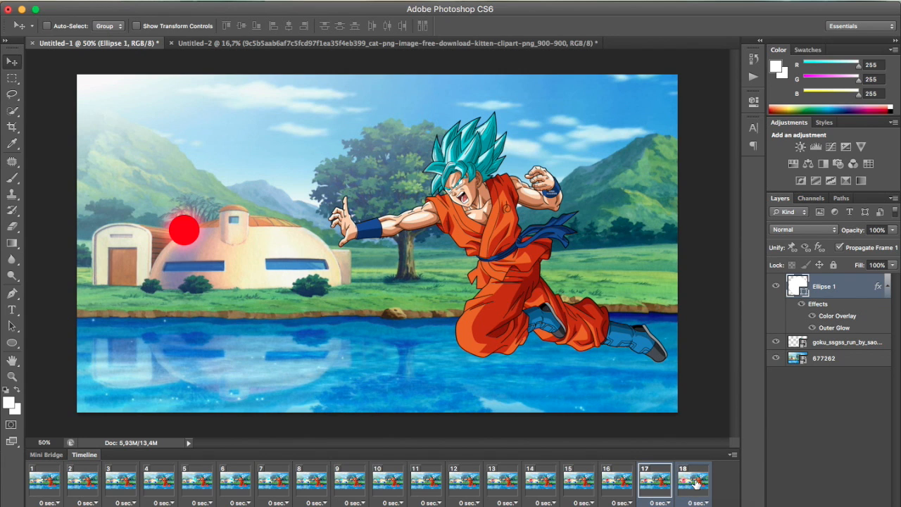
pyautogui.click(161, 505)
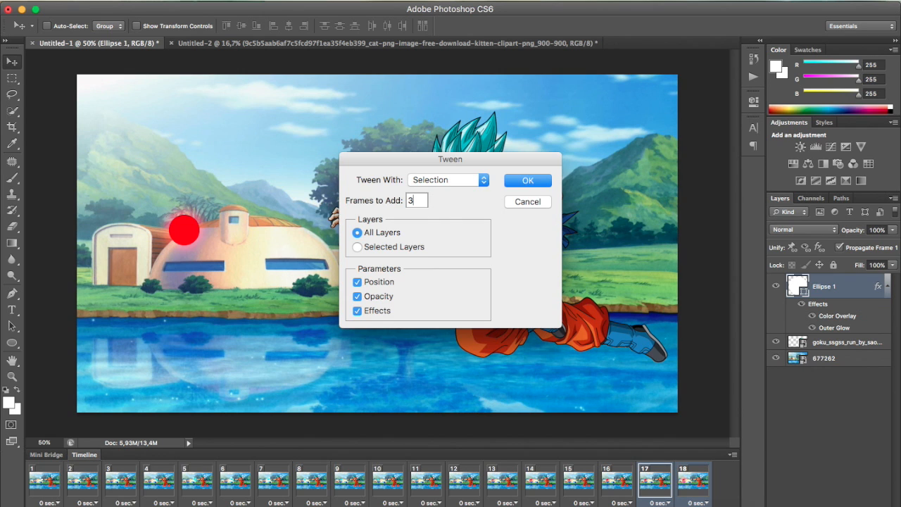
pyautogui.click(528, 181)
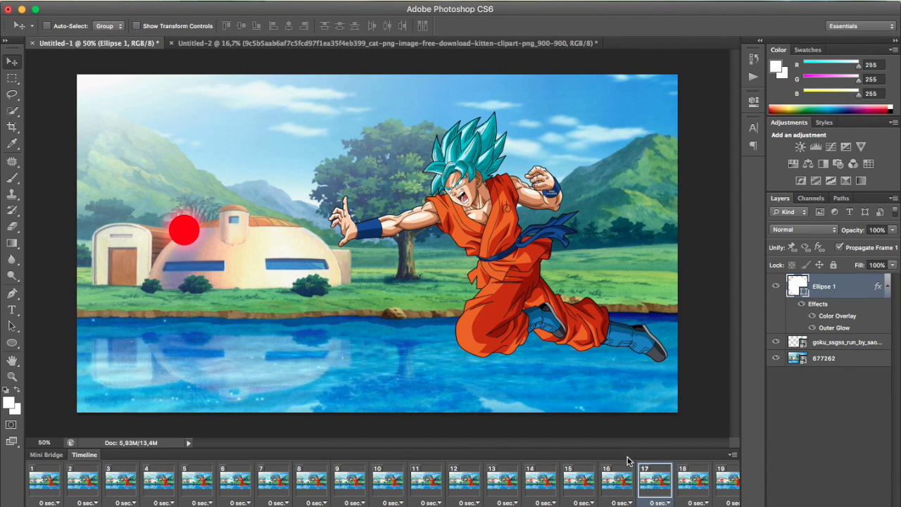
pyautogui.click(695, 481)
pyautogui.hscroll(2, 676, 482)
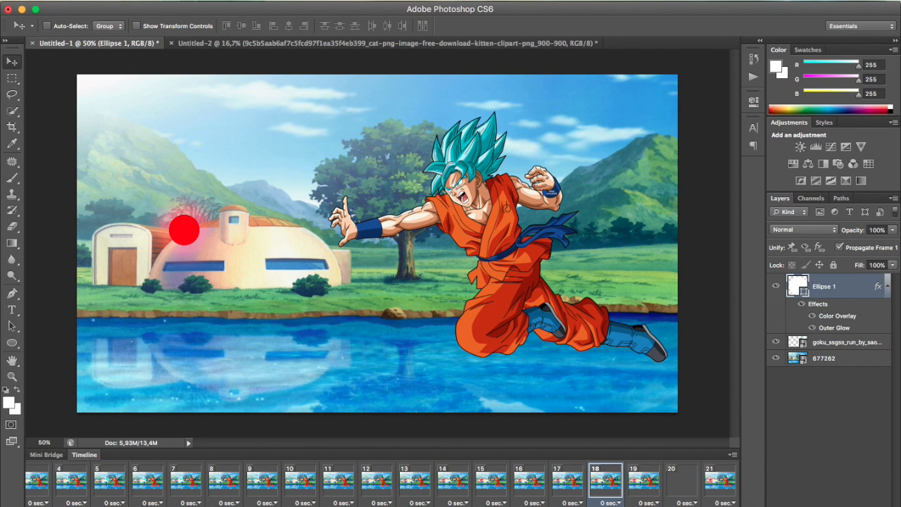
pyautogui.click(648, 482)
pyautogui.click(680, 483)
pyautogui.click(706, 482)
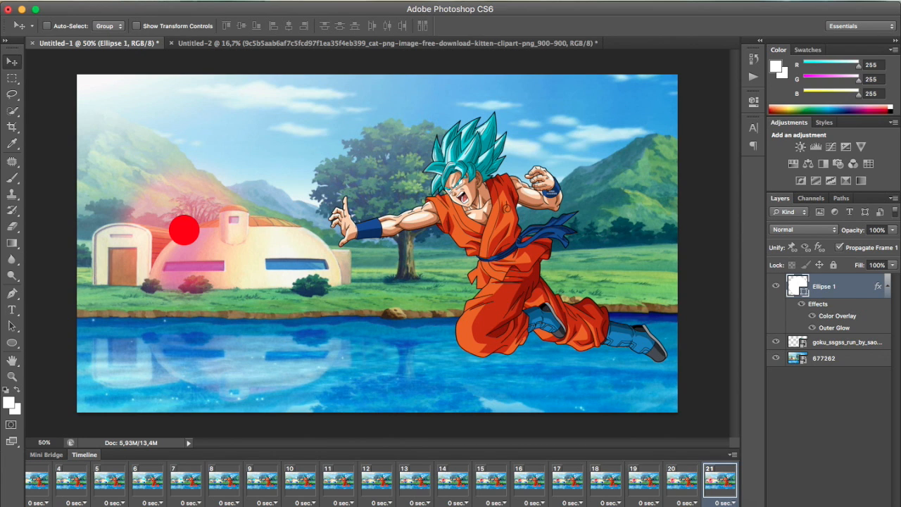
# Duplicate frame 21 as frame 22 and copy the gray tabby kitten from Untitled-2 into the Untitled-1 animation
pyautogui.rightClick(817, 295)
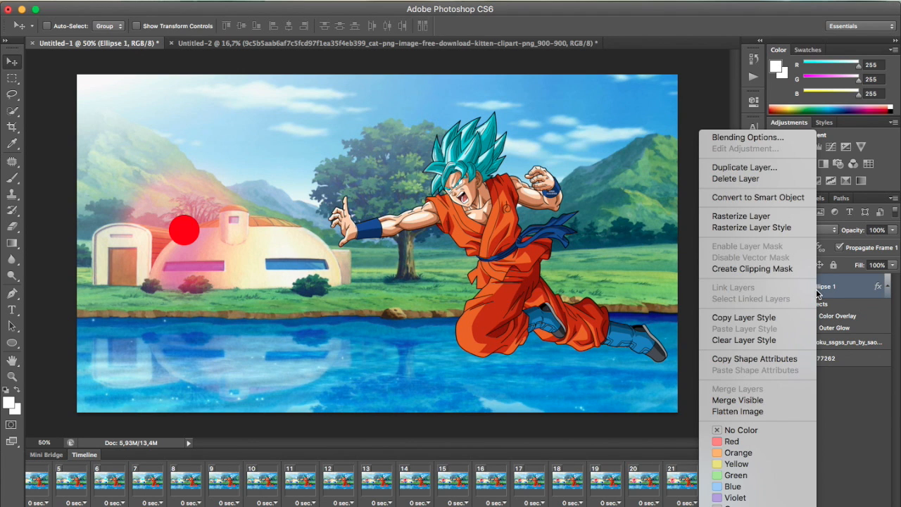
pyautogui.click(878, 420)
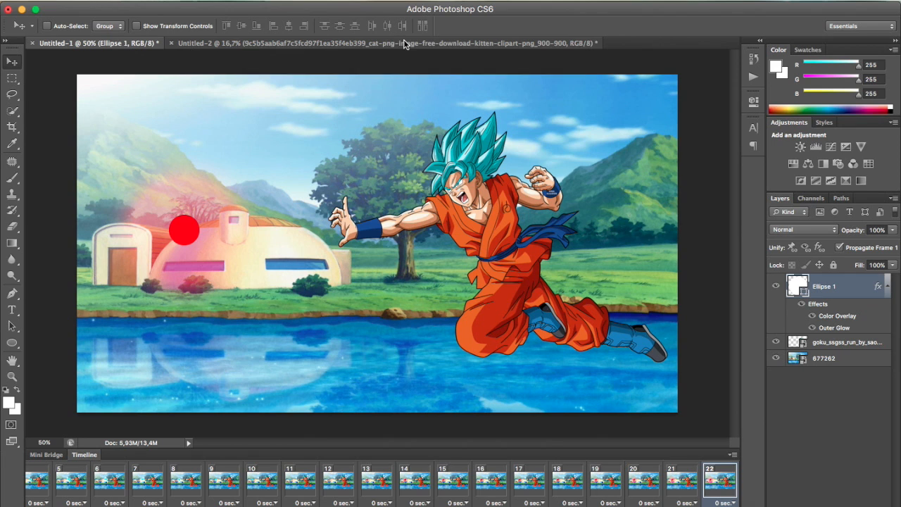
pyautogui.click(405, 44)
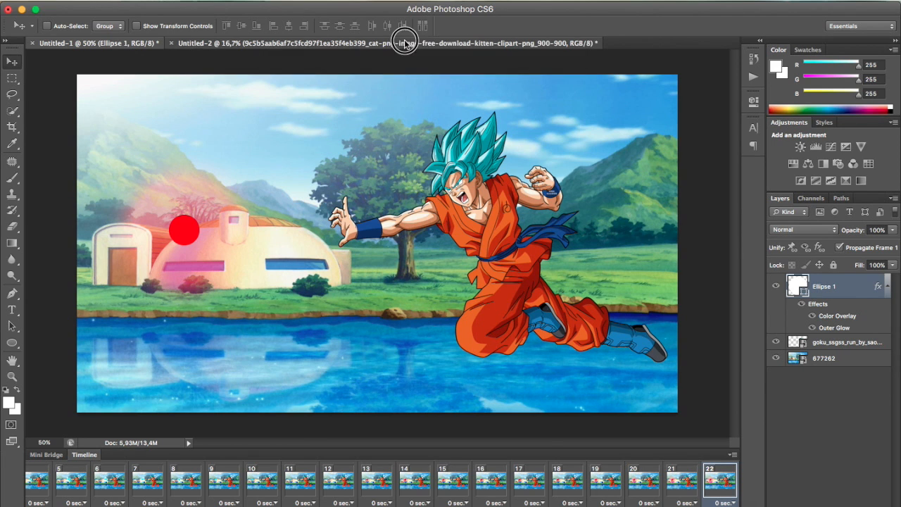
pyautogui.moveTo(406, 254); pyautogui.dragTo(120, 196)
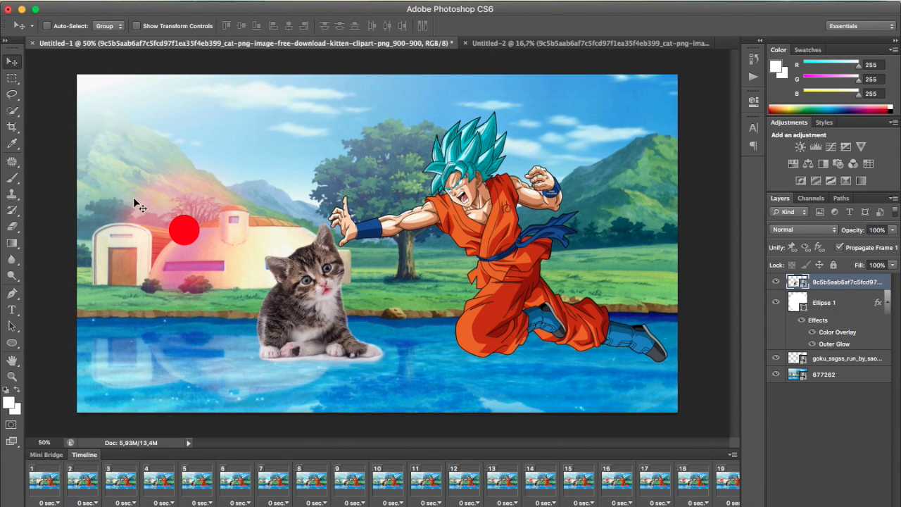
# Examine the first six and last few frames to see in which of them the tabby kitten appears
pyautogui.click(49, 483)
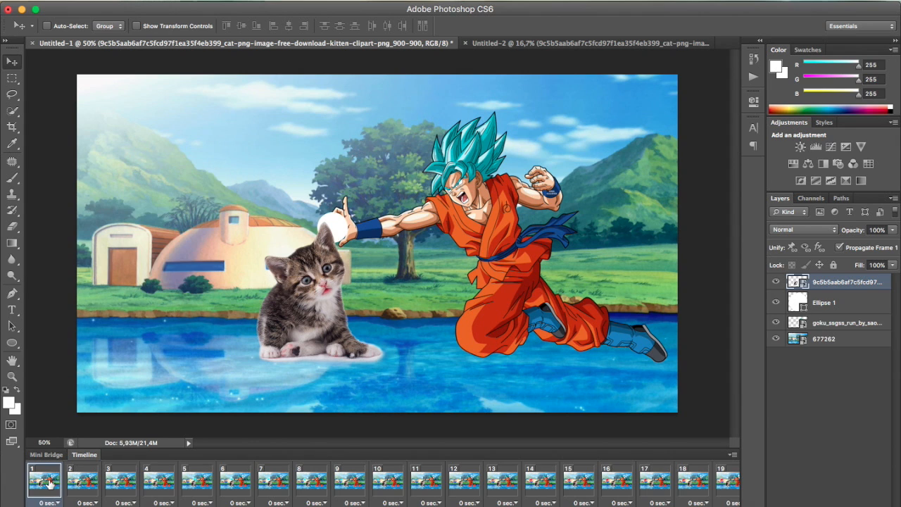
pyautogui.click(78, 486)
pyautogui.click(120, 486)
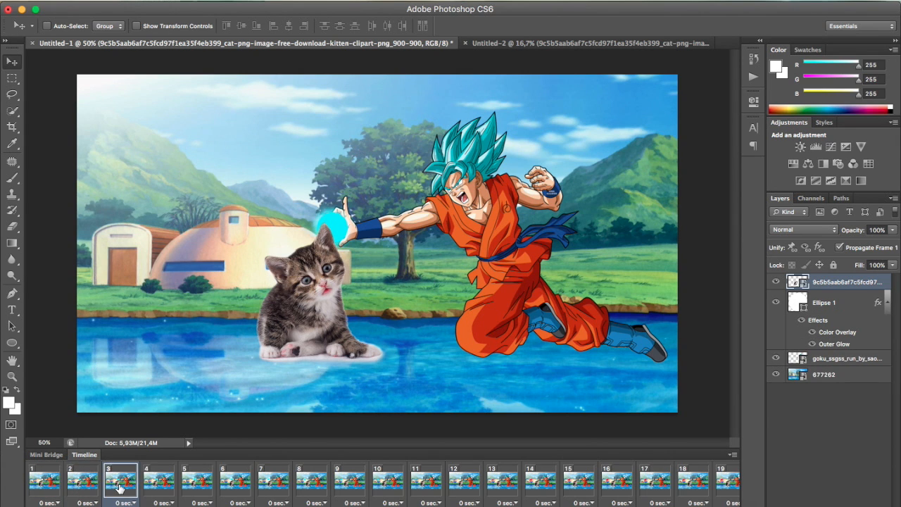
pyautogui.click(161, 486)
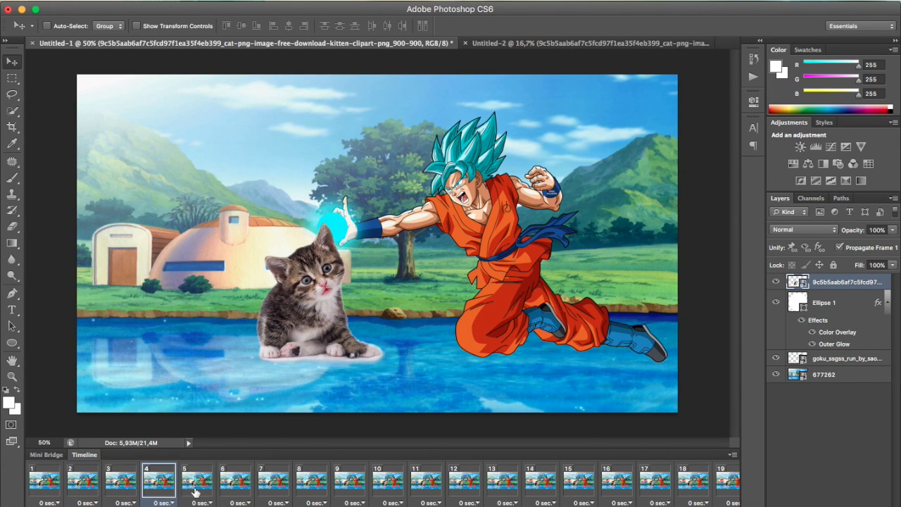
pyautogui.click(196, 491)
pyautogui.click(235, 486)
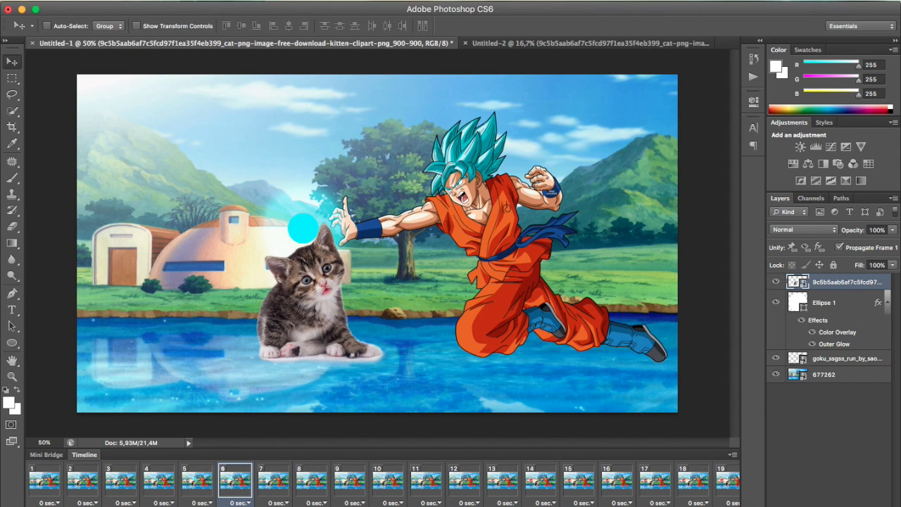
pyautogui.hscroll(3, 383, 483)
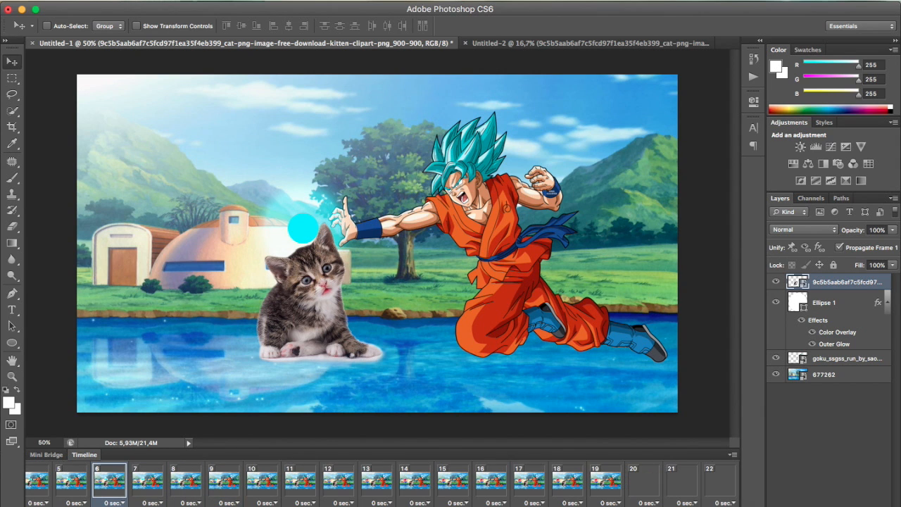
pyautogui.click(686, 481)
pyautogui.click(711, 487)
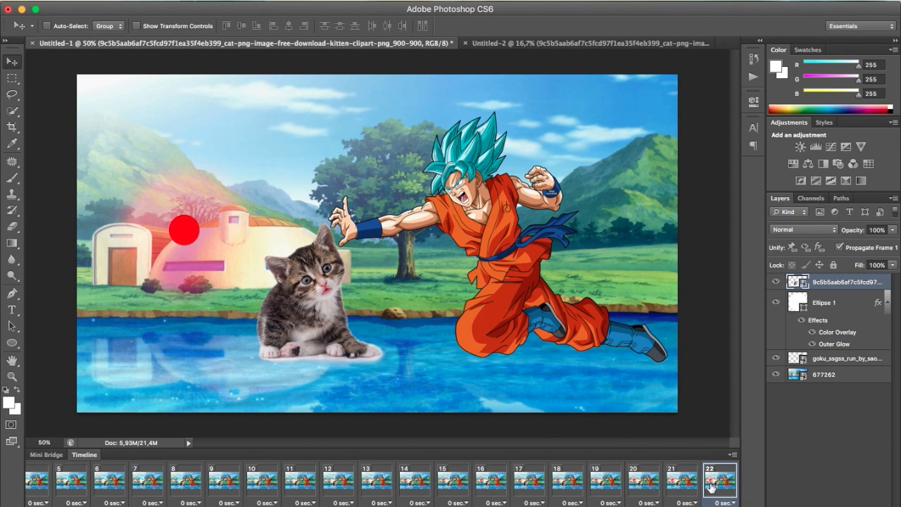
pyautogui.click(695, 492)
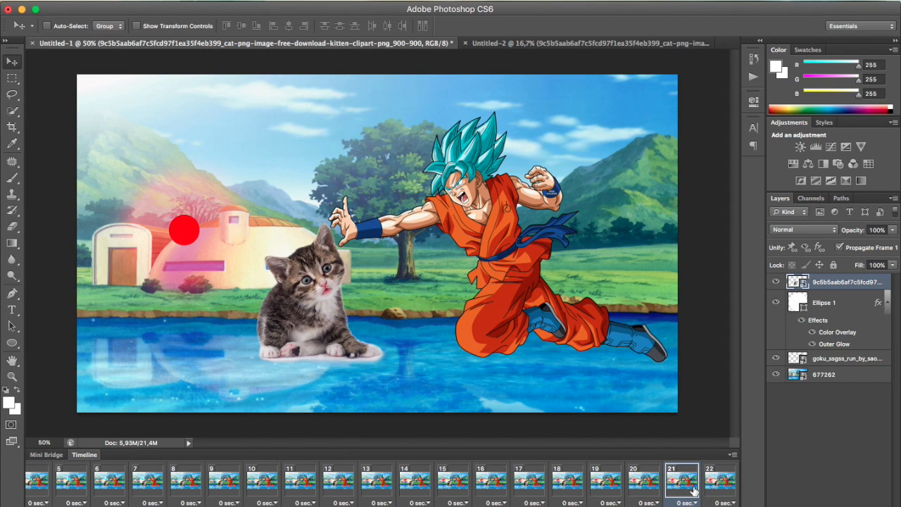
pyautogui.click(657, 495)
pyautogui.click(608, 486)
pyautogui.click(566, 484)
# Hide the tabby kitten layer in frames 1 through 21, and check its visibility across those frames
pyautogui.click(673, 484)
pyautogui.hscroll(-5, 289, 486)
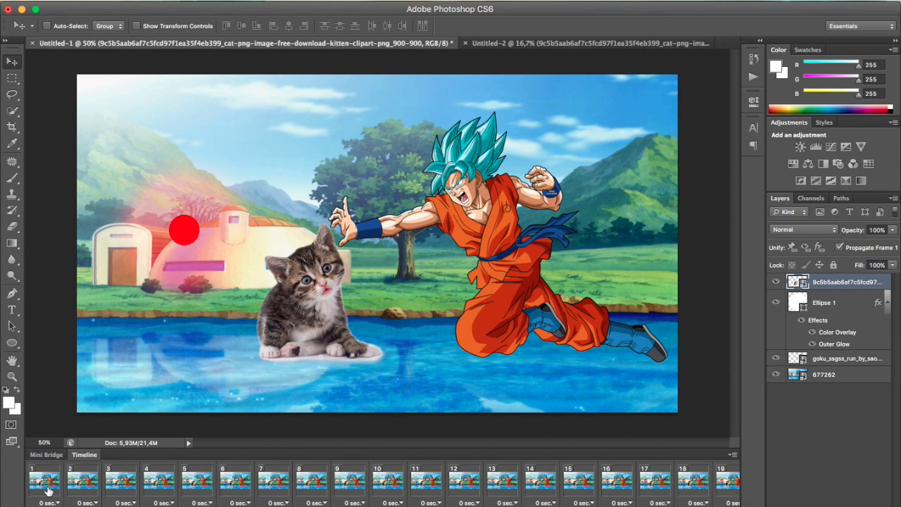
pyautogui.keyDown('shift'); pyautogui.click(47, 490); pyautogui.keyUp('shift')
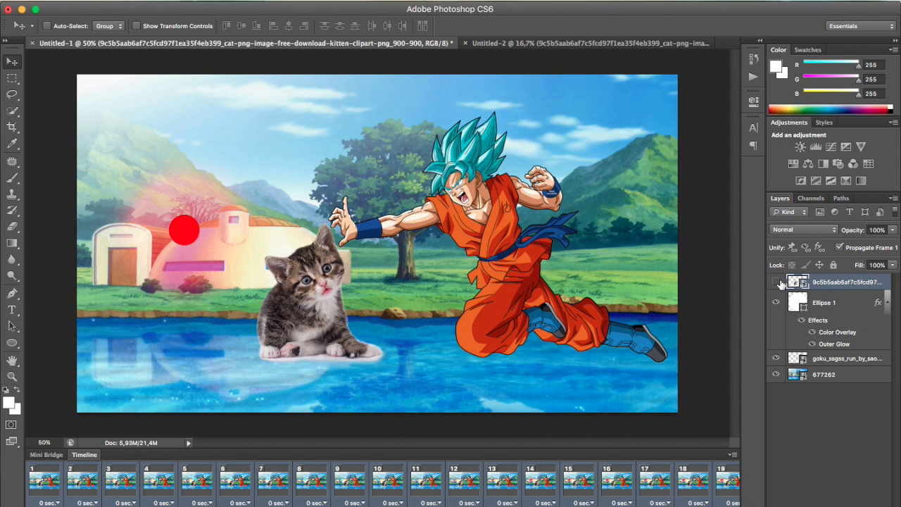
pyautogui.click(777, 281)
pyautogui.click(53, 487)
pyautogui.click(77, 487)
pyautogui.click(128, 485)
pyautogui.click(234, 483)
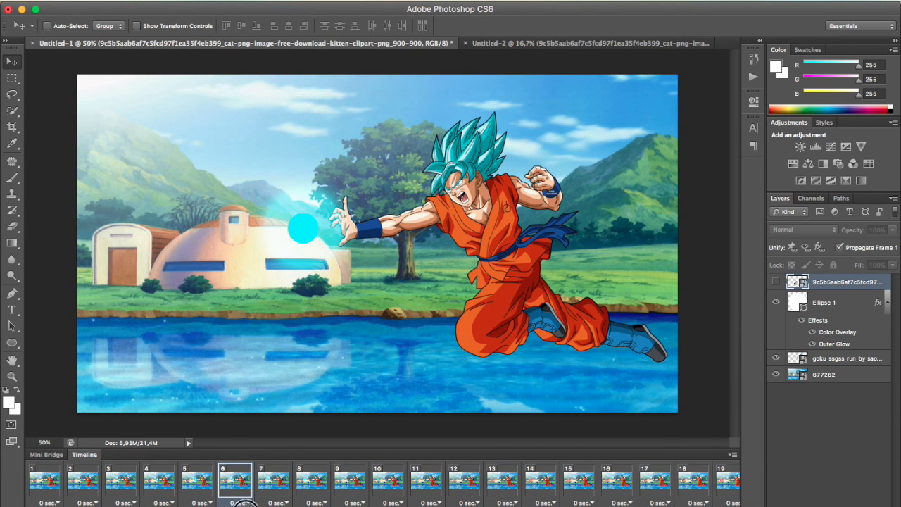
pyautogui.moveTo(245, 506); pyautogui.dragTo(655, 506)
pyautogui.click(690, 493)
# In frame 22, scale the tabby kitten to 20%, rotate it -31.65°, and place it at the red ball's upper left
pyautogui.click(713, 487)
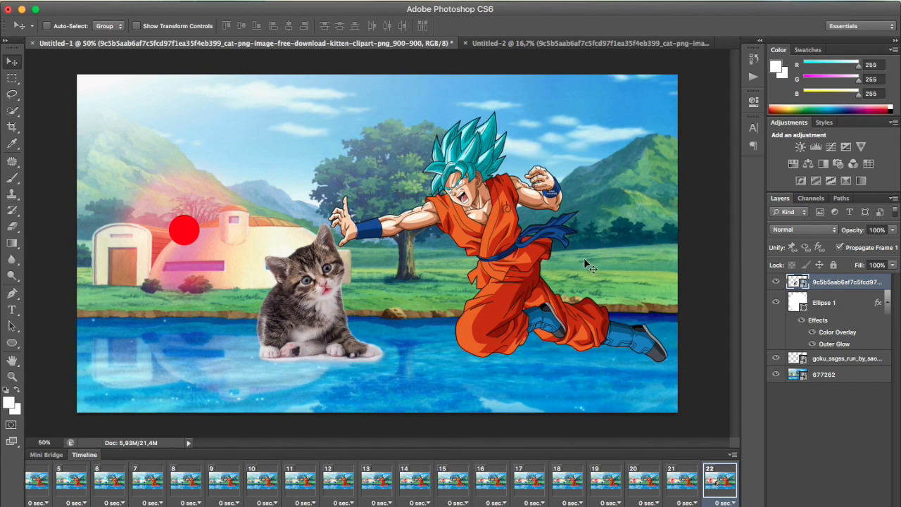
pyautogui.click(125, 2)
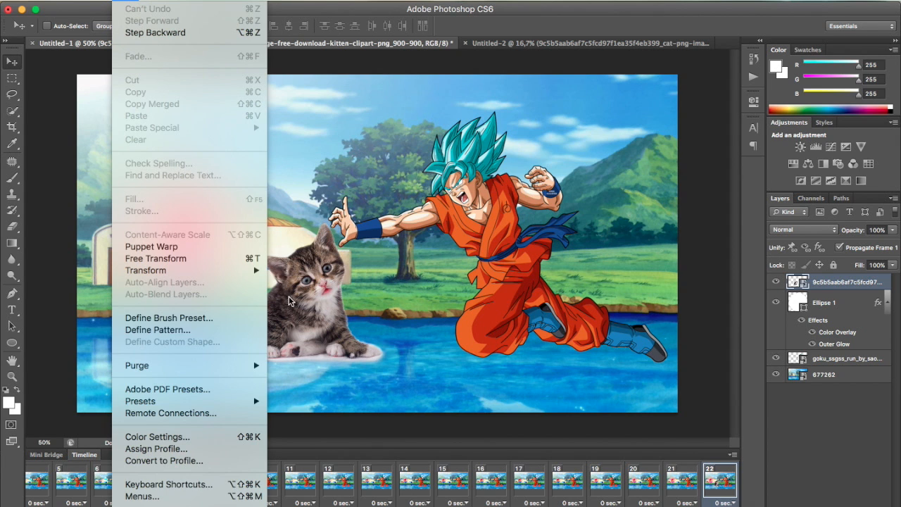
pyautogui.click(181, 259)
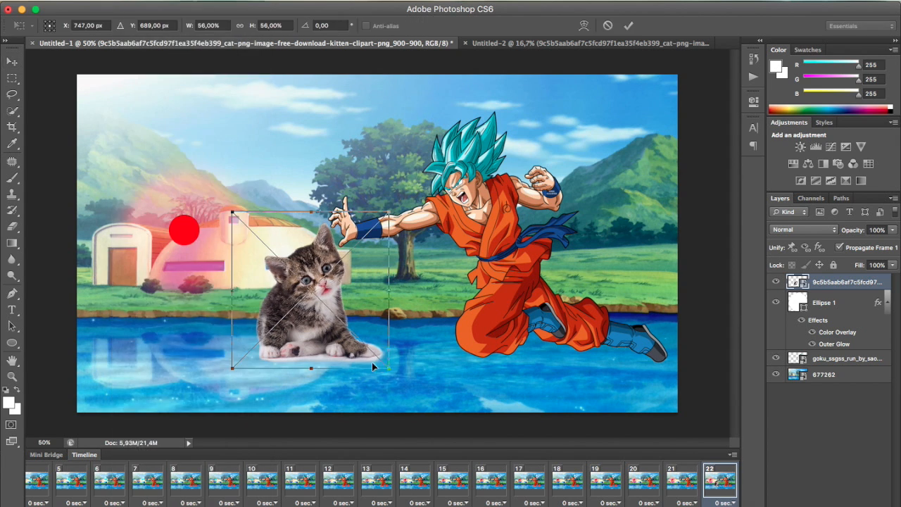
pyautogui.moveTo(381, 361); pyautogui.dragTo(160, 215)
pyautogui.moveTo(191, 171)
pyautogui.mouseDown()
pyautogui.moveTo(156, 167)
pyautogui.moveTo(171, 161)
pyautogui.moveTo(174, 169)
pyautogui.mouseUp()
pyautogui.moveTo(171, 218); pyautogui.dragTo(153, 225)
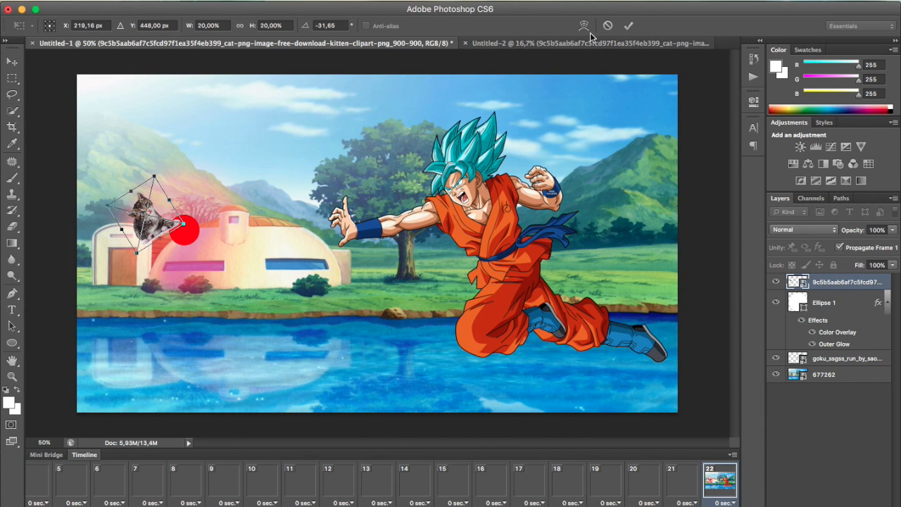
pyautogui.click(629, 25)
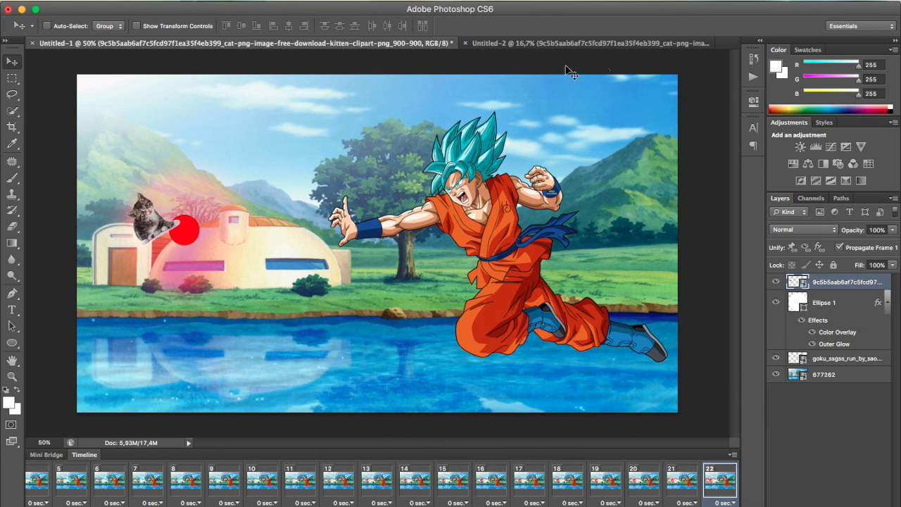
# Copy the sitting orange kitten, layer cat_PNG118, from Untitled-2 into the Untitled-1 animation
pyautogui.click(556, 44)
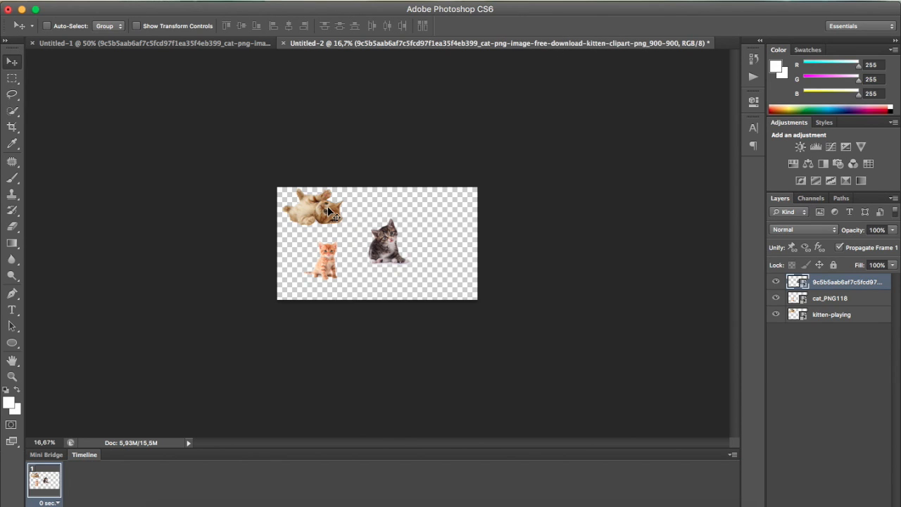
pyautogui.click(858, 300)
pyautogui.moveTo(327, 251); pyautogui.dragTo(224, 169)
# Scale the orange kitten to about 44%, rotate it 32.76°, and place it at the red ball's upper right
pyautogui.click(119, 2)
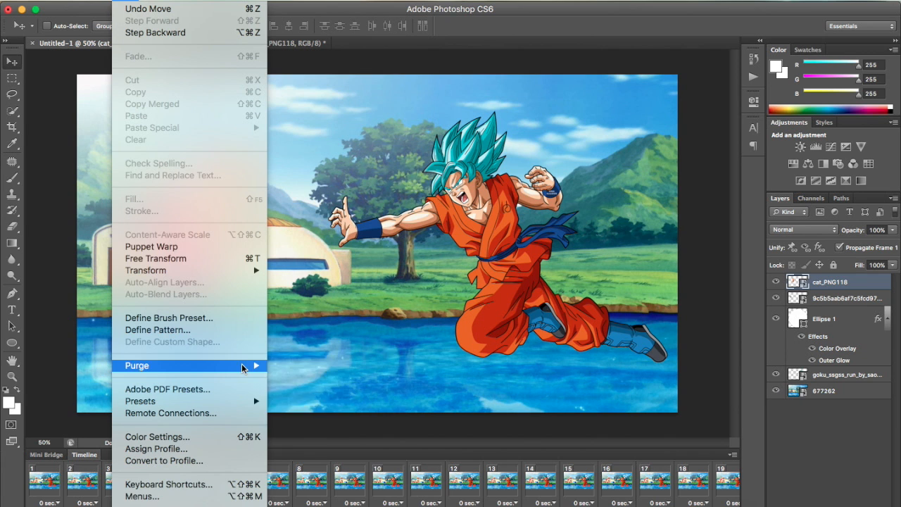
pyautogui.click(190, 258)
pyautogui.moveTo(260, 266); pyautogui.dragTo(209, 240)
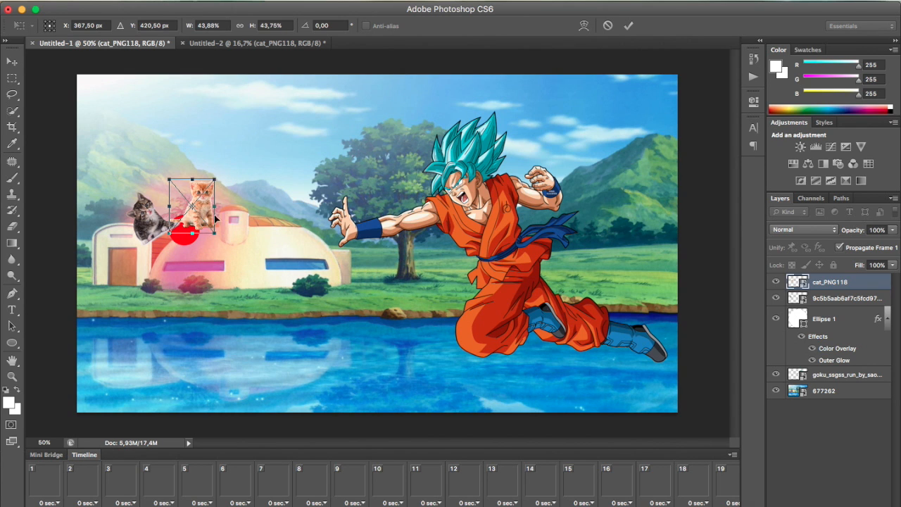
pyautogui.moveTo(201, 207); pyautogui.dragTo(213, 236)
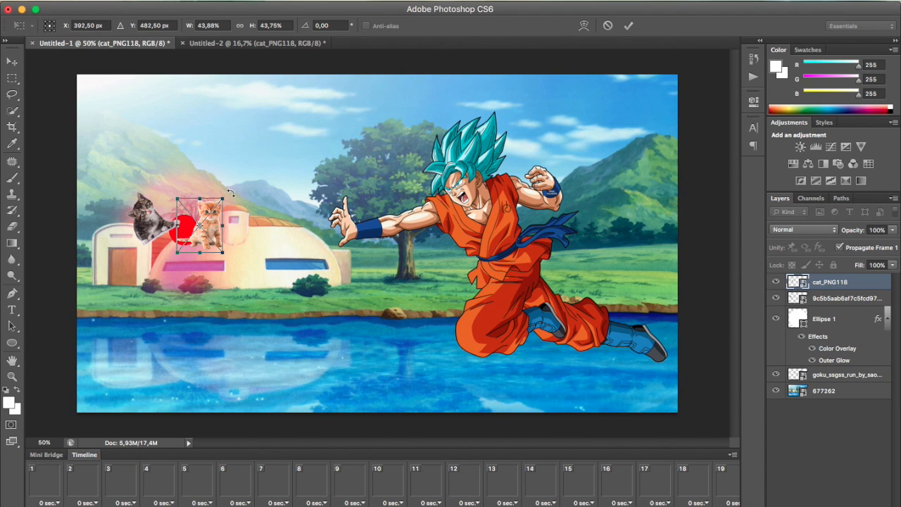
pyautogui.moveTo(229, 193)
pyautogui.mouseDown()
pyautogui.moveTo(251, 208)
pyautogui.moveTo(213, 222)
pyautogui.moveTo(218, 199)
pyautogui.mouseUp()
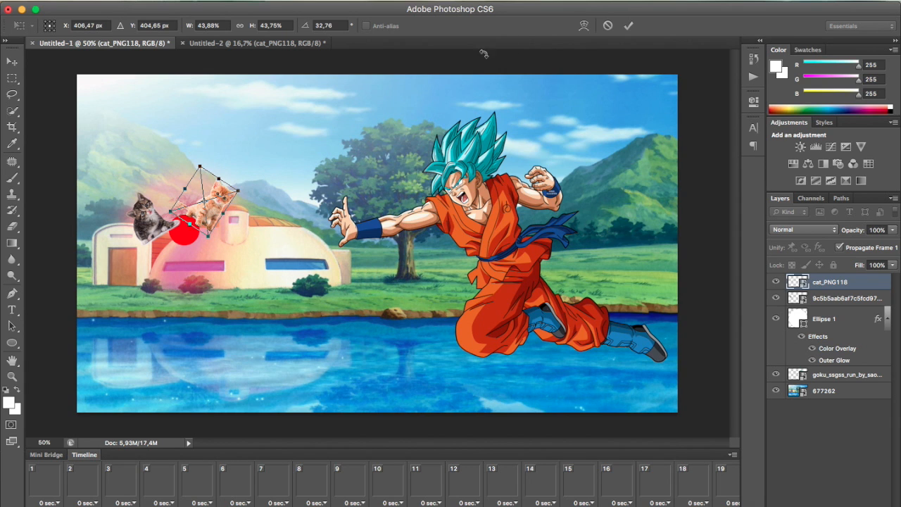
pyautogui.click(630, 27)
# Copy the lying kitten, layer kitten-playing, from Untitled-2 into the Untitled-1 animation
pyautogui.click(283, 45)
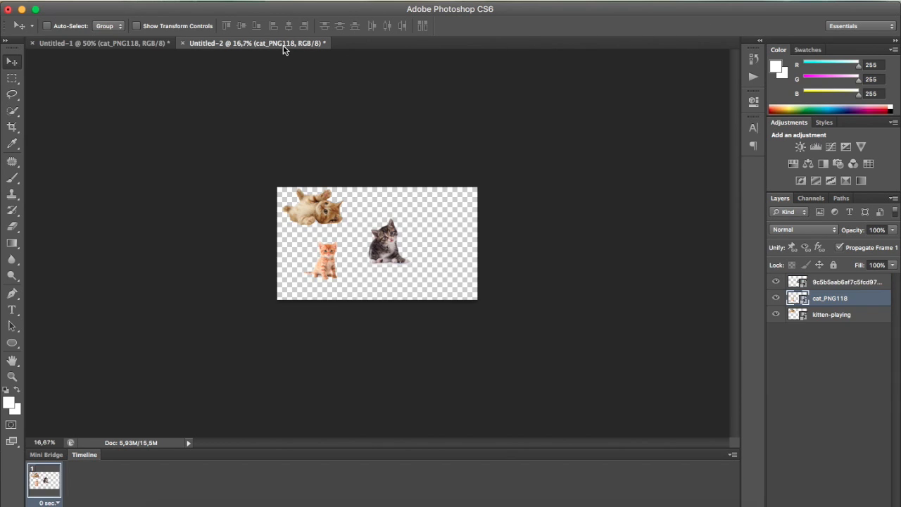
pyautogui.click(843, 316)
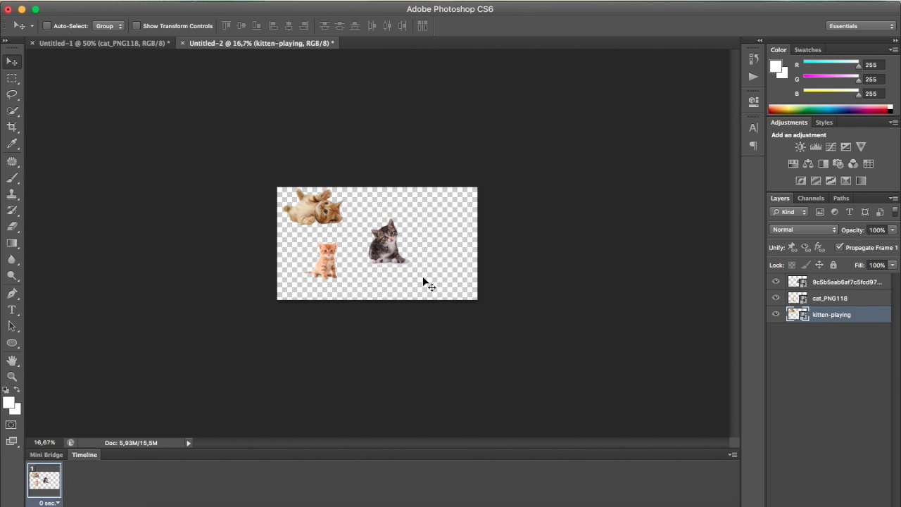
pyautogui.moveTo(346, 228); pyautogui.dragTo(202, 261)
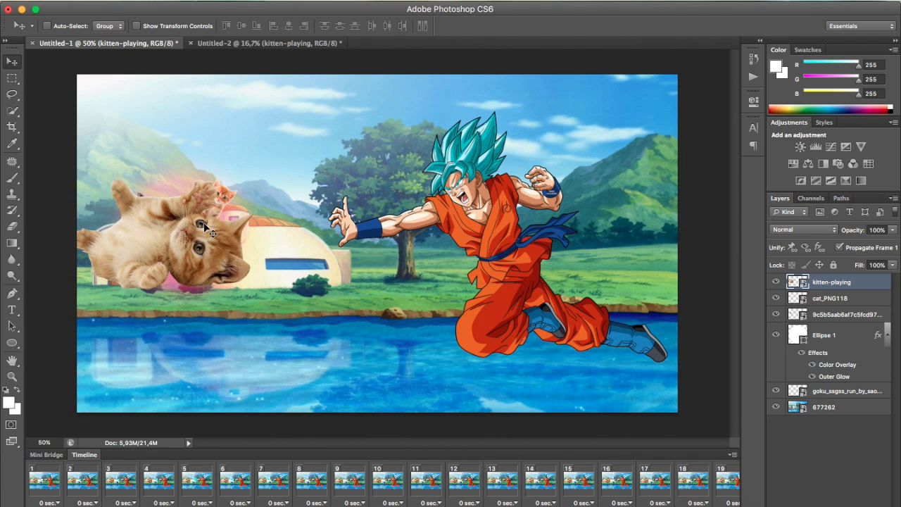
# Shrink the lying kitten to roughly the other kittens' size and place it just below the red ball
pyautogui.click(117, 7)
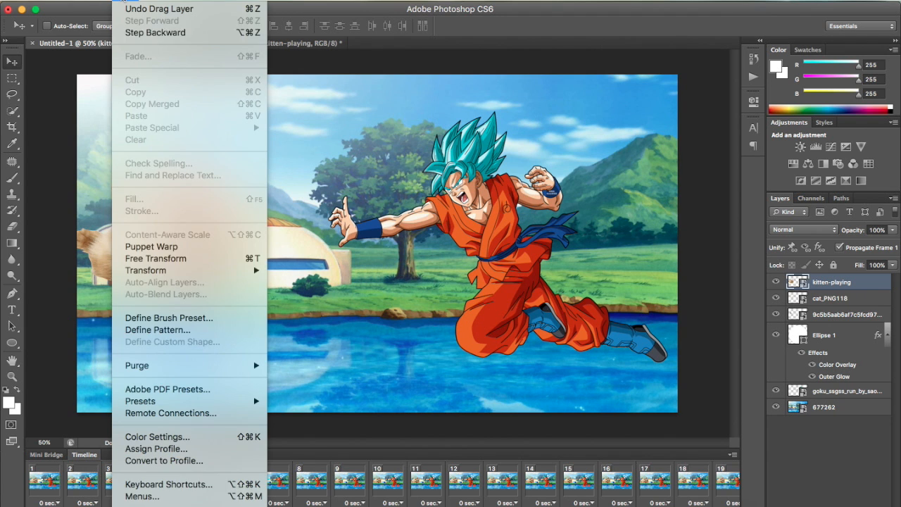
pyautogui.click(176, 259)
pyautogui.moveTo(263, 295); pyautogui.dragTo(227, 263)
pyautogui.click(626, 24)
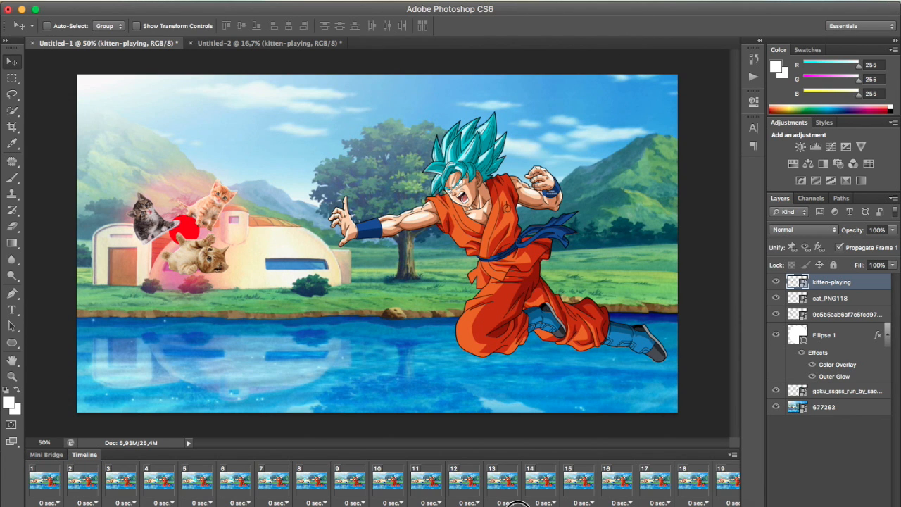
# Hide the cat_PNG118 and kitten-playing layers in frames 1 to 21
pyautogui.click(683, 486)
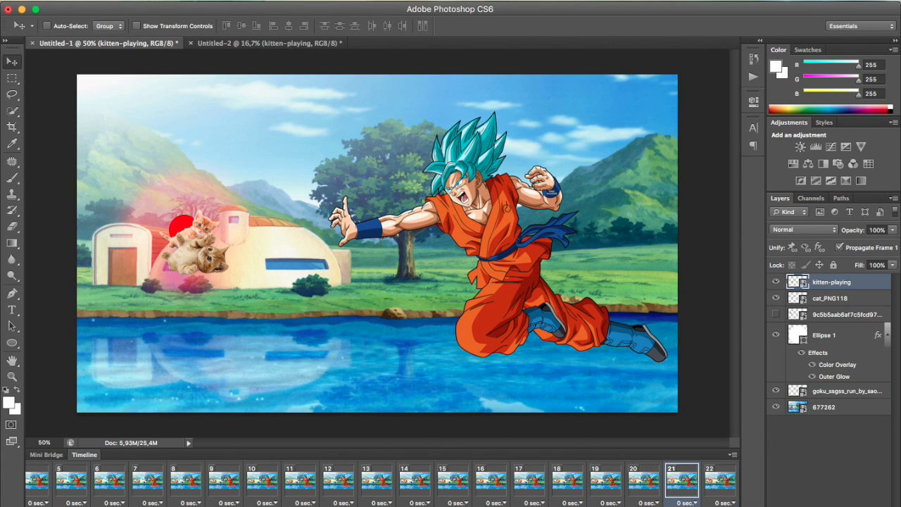
pyautogui.hscroll(-5, 260, 479)
pyautogui.keyDown('shift'); pyautogui.click(45, 486); pyautogui.keyUp('shift')
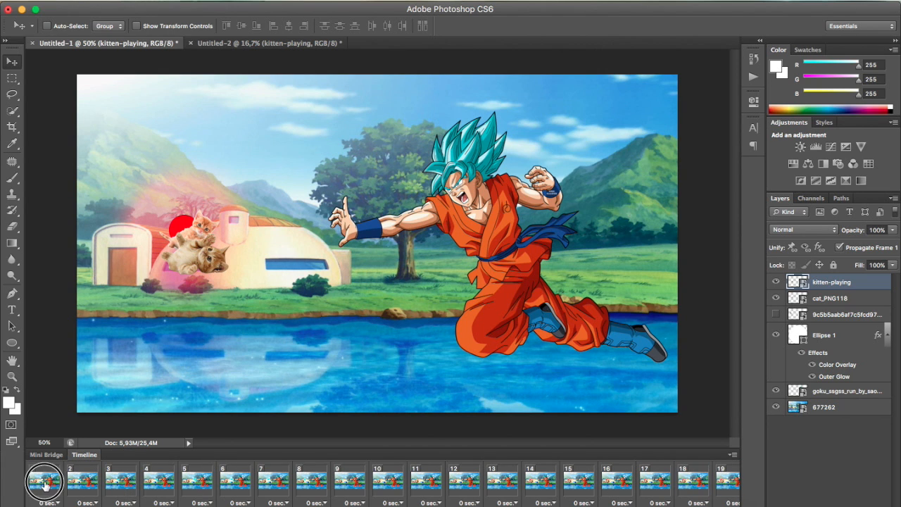
pyautogui.click(776, 298)
pyautogui.click(776, 282)
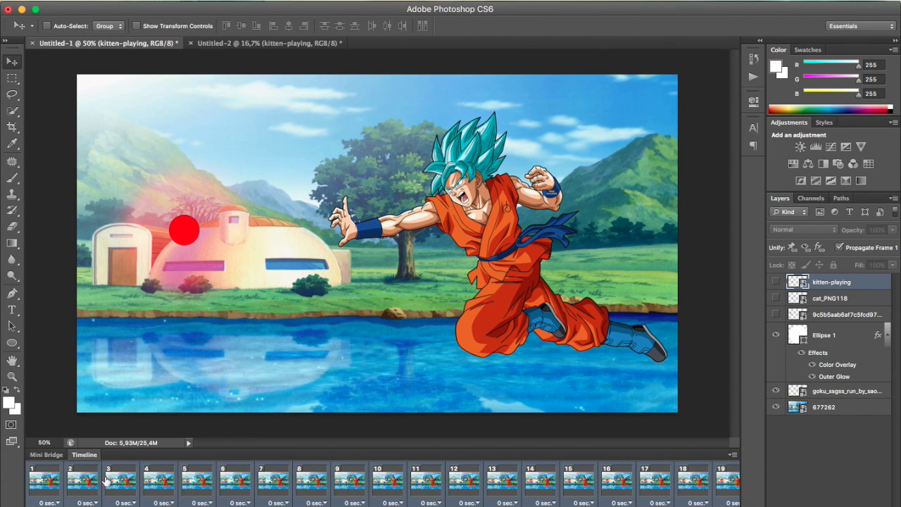
# Play the animation from frame 1 to check that the kittens stay hidden before frame 22
pyautogui.click(46, 483)
pyautogui.press('space')
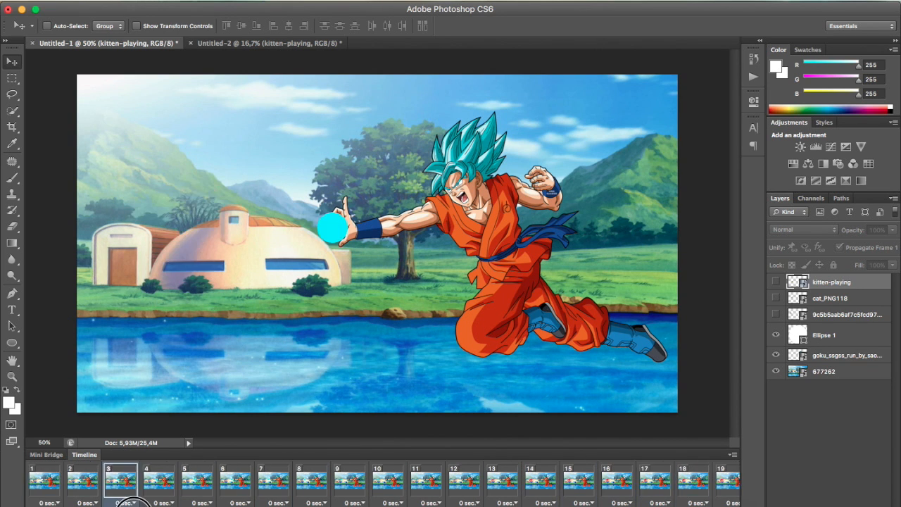
pyautogui.click(134, 506)
pyautogui.moveTo(427, 506); pyautogui.dragTo(451, 506)
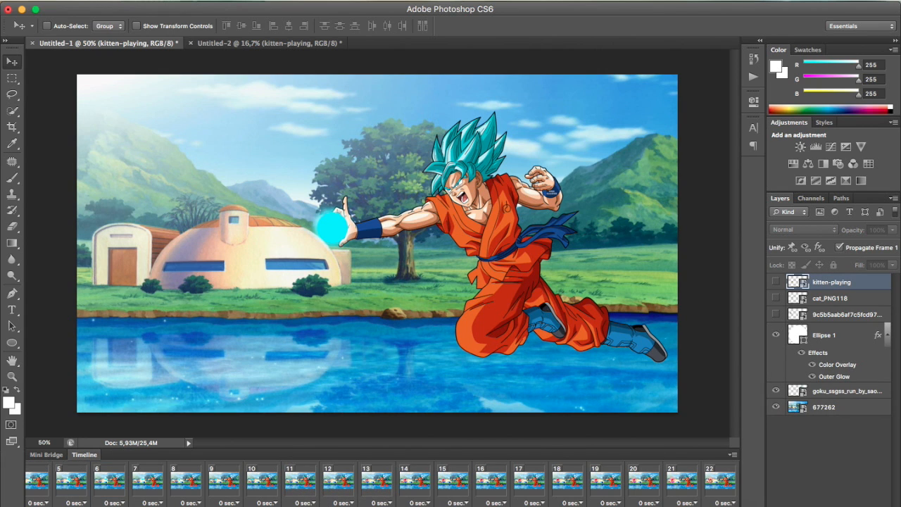
# Duplicate frame 22 and hide the Ellipse 1 ball in the new frame 23
pyautogui.click(716, 483)
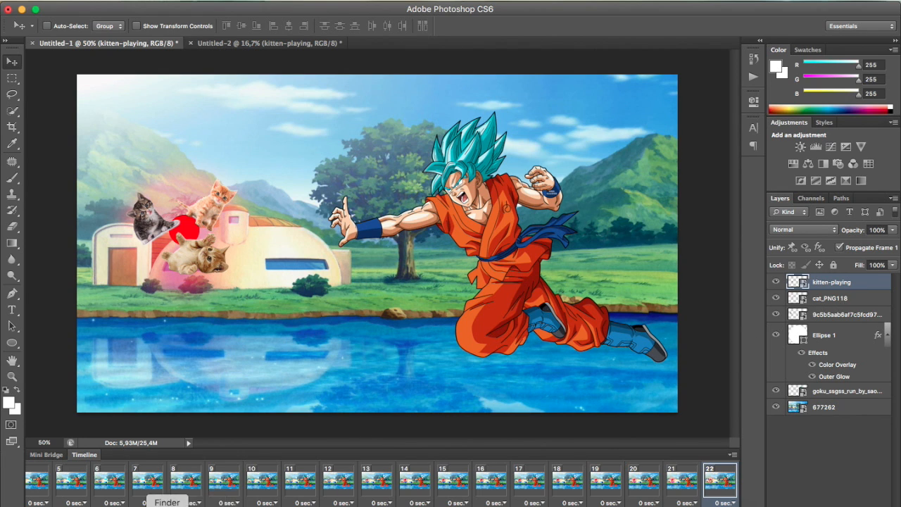
pyautogui.click(184, 504)
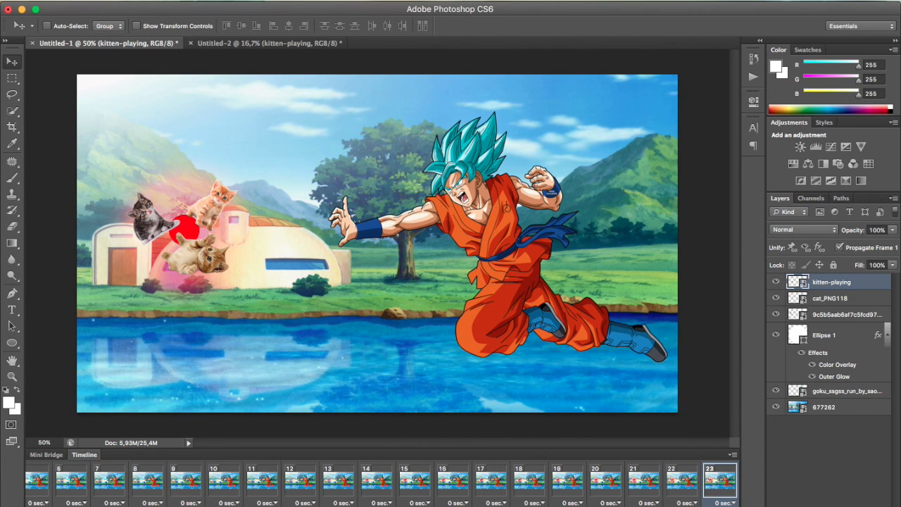
pyautogui.click(777, 335)
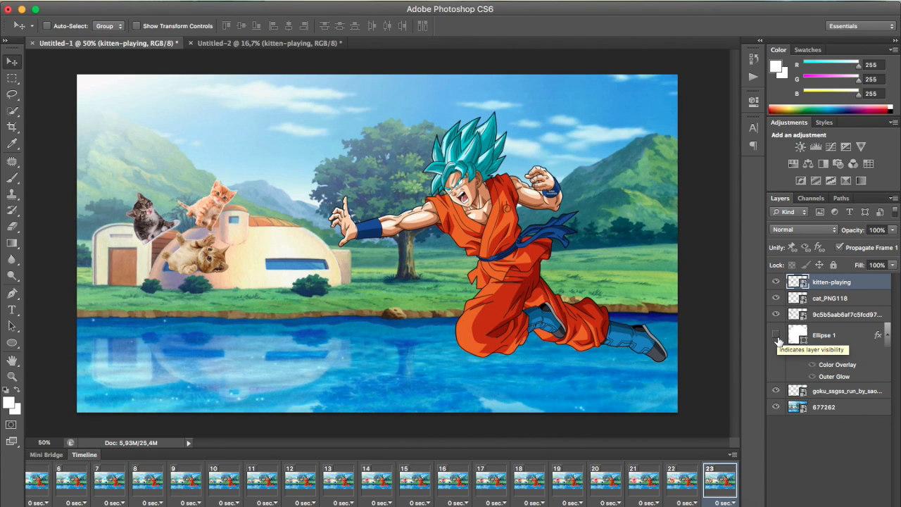
# Spread the kittens in frame 23: lying kitten down to the dome's base, orange one above the chimney, tabby above the small door building
pyautogui.moveTo(197, 245); pyautogui.dragTo(218, 276)
pyautogui.click(827, 298)
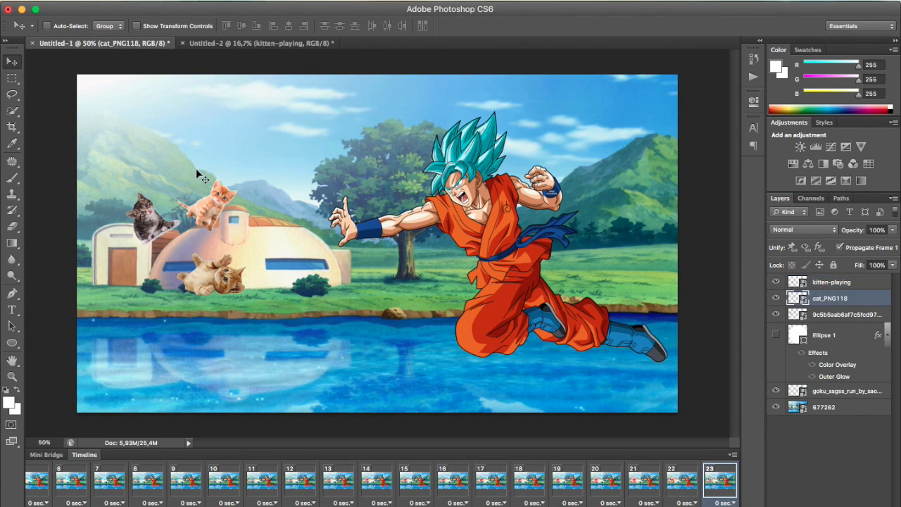
pyautogui.moveTo(152, 220); pyautogui.dragTo(127, 189)
pyautogui.click(815, 314)
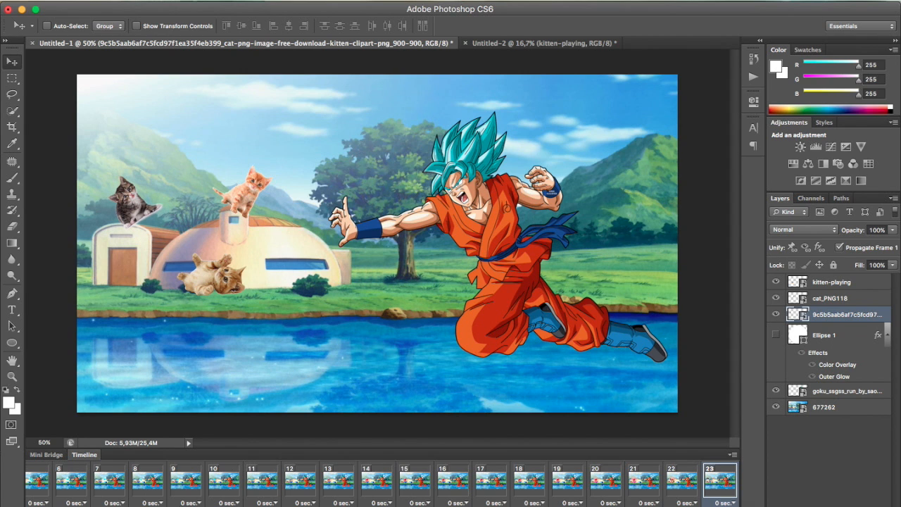
# Duplicate frame 23 and move the orange kitten into the sky, the lying kitten over the water, and the tabby partly past the image's left edge
pyautogui.click(173, 506)
pyautogui.click(838, 298)
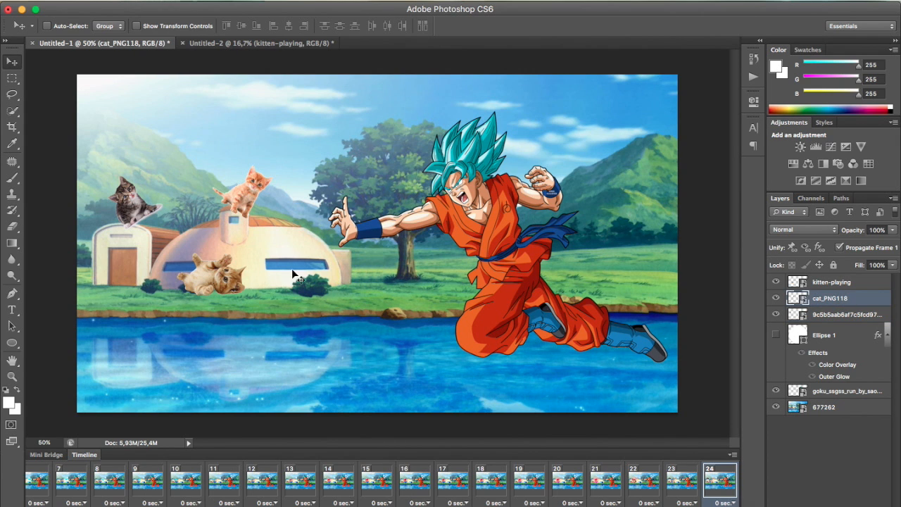
pyautogui.moveTo(156, 216); pyautogui.dragTo(195, 156)
pyautogui.click(833, 284)
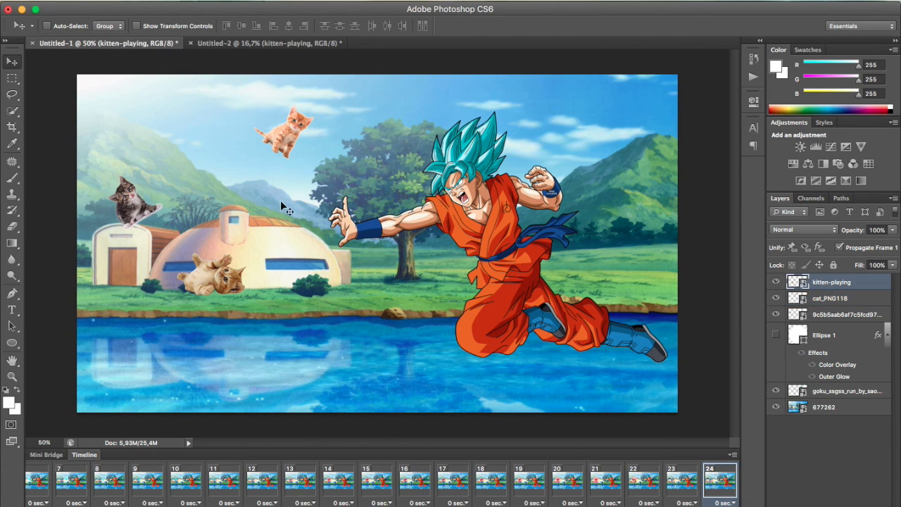
pyautogui.moveTo(126, 226); pyautogui.dragTo(196, 292)
pyautogui.click(820, 315)
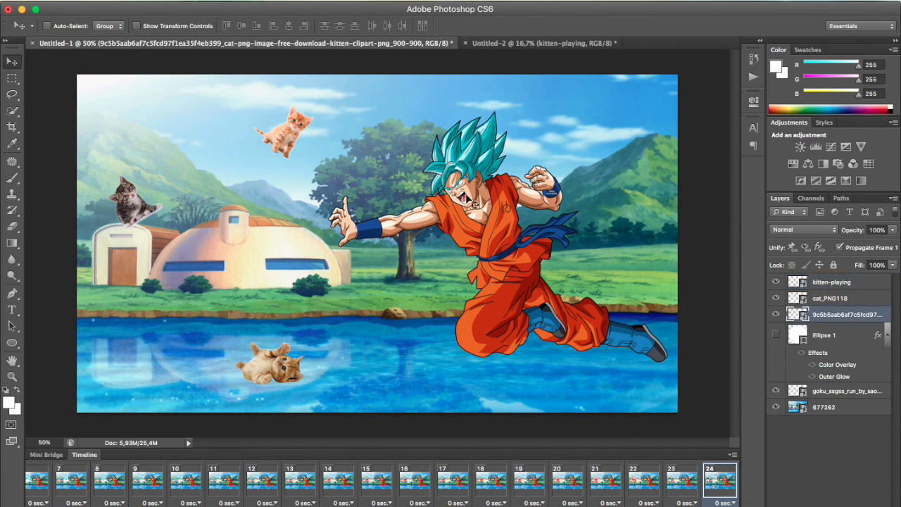
pyautogui.moveTo(191, 220); pyautogui.dragTo(153, 173)
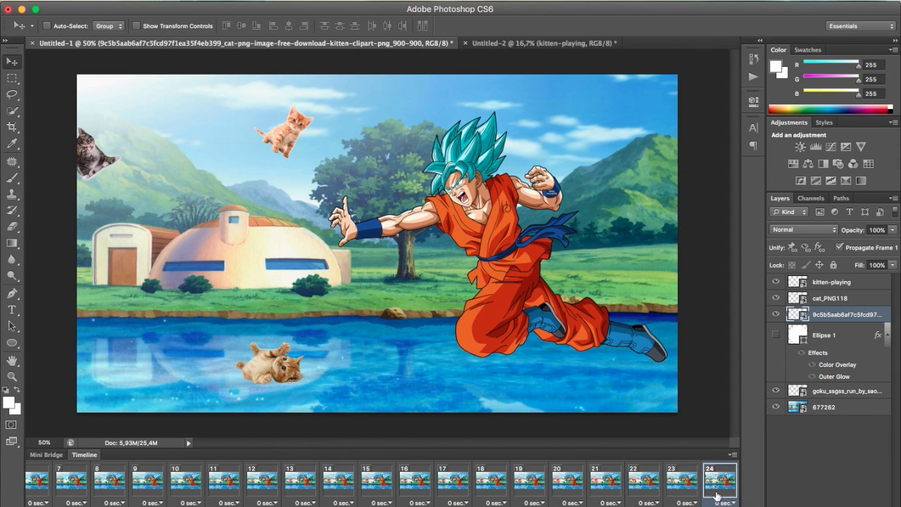
# Tween frames 23 and 24 with 5 added frames, using all layers with position, opacity and effects
pyautogui.click(671, 484)
pyautogui.keyDown('shift'); pyautogui.click(730, 491); pyautogui.keyUp('shift')
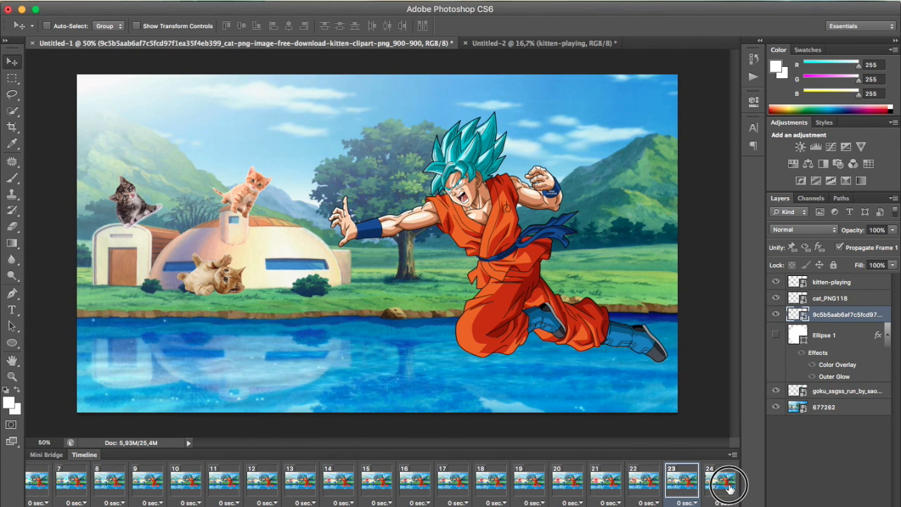
pyautogui.click(151, 505)
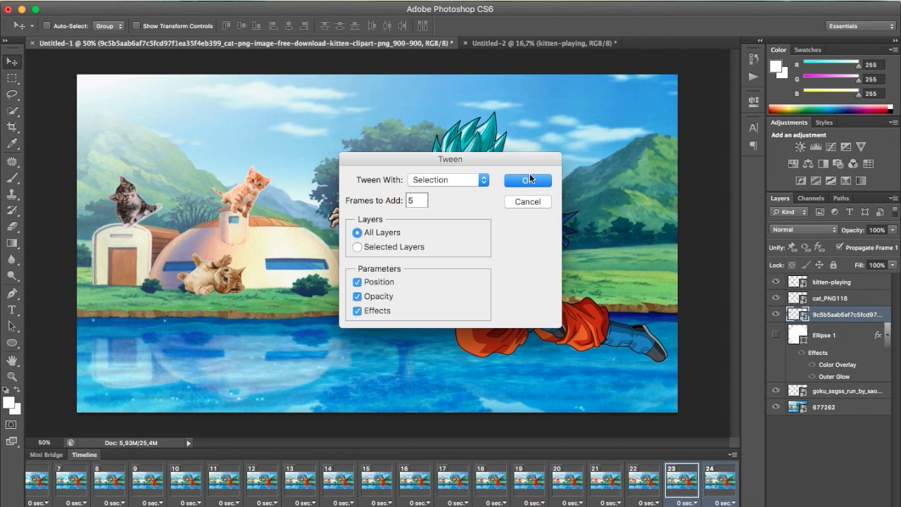
pyautogui.click(530, 179)
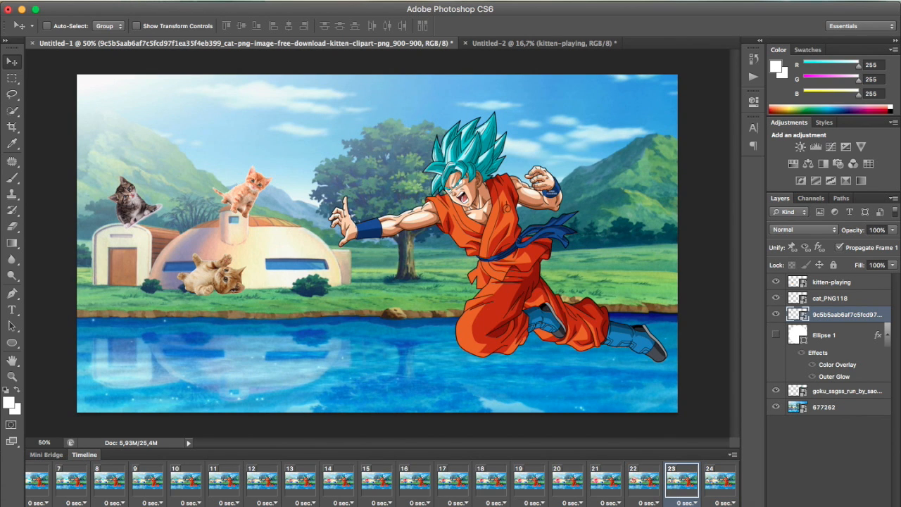
# Return to the first frame and play the whole animation to review the kitten burst
pyautogui.press('Left')
pyautogui.press('Left')
pyautogui.press('Left')
pyautogui.press('Left')
pyautogui.press('Left')
pyautogui.press('Left')
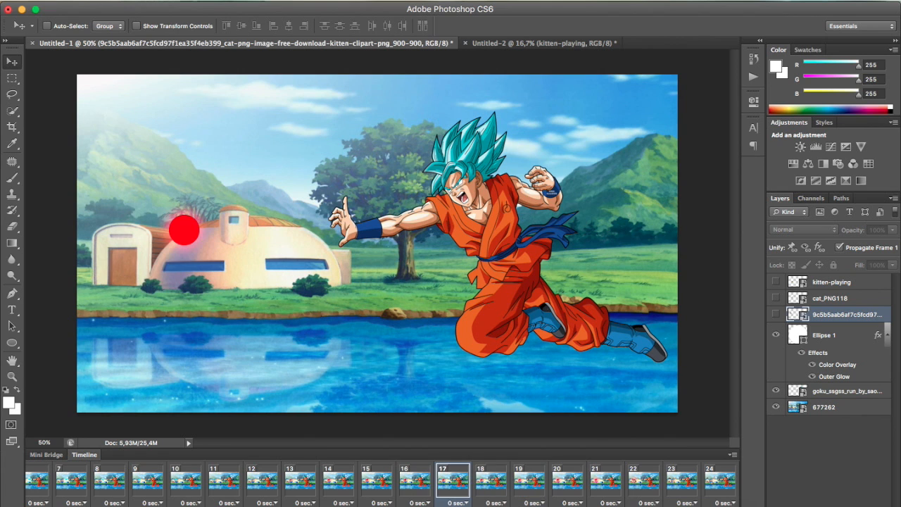
pyautogui.press('Home')
pyautogui.press('space')
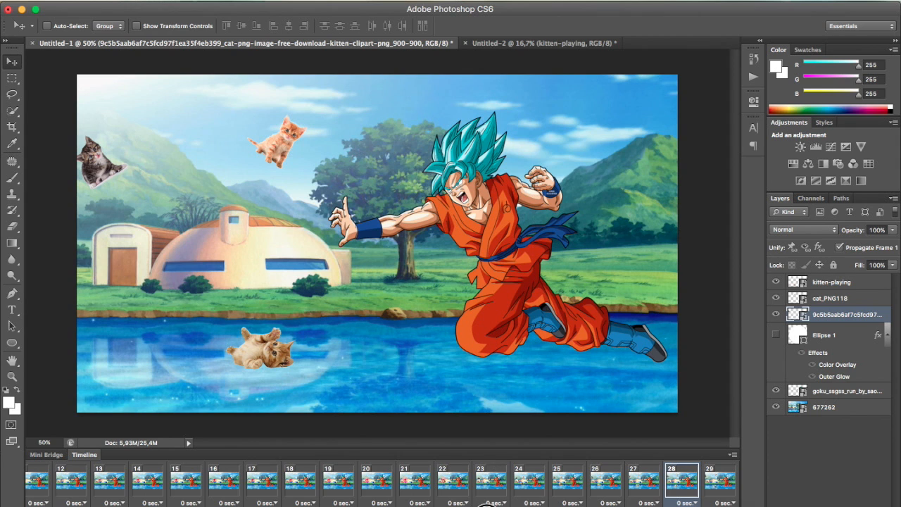
# Select the last frame, 29, and open the Save for Web export
pyautogui.click(720, 496)
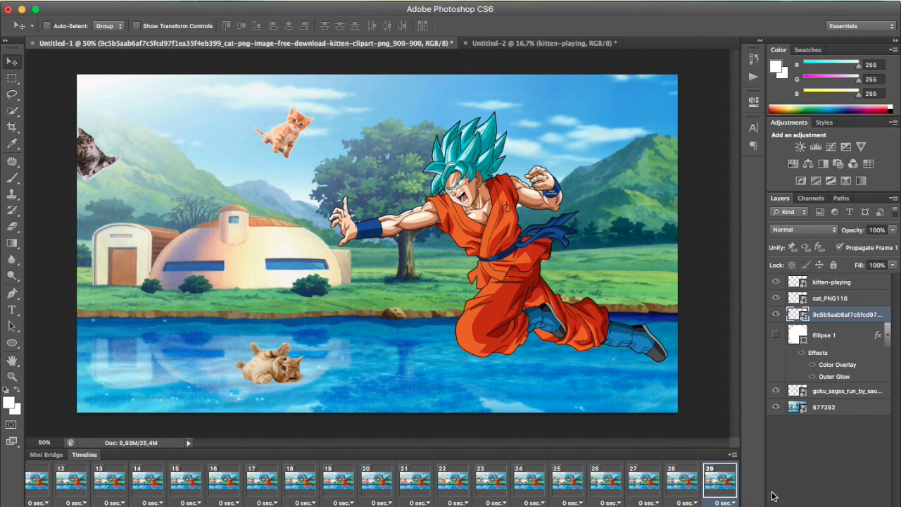
pyautogui.click(133, 1)
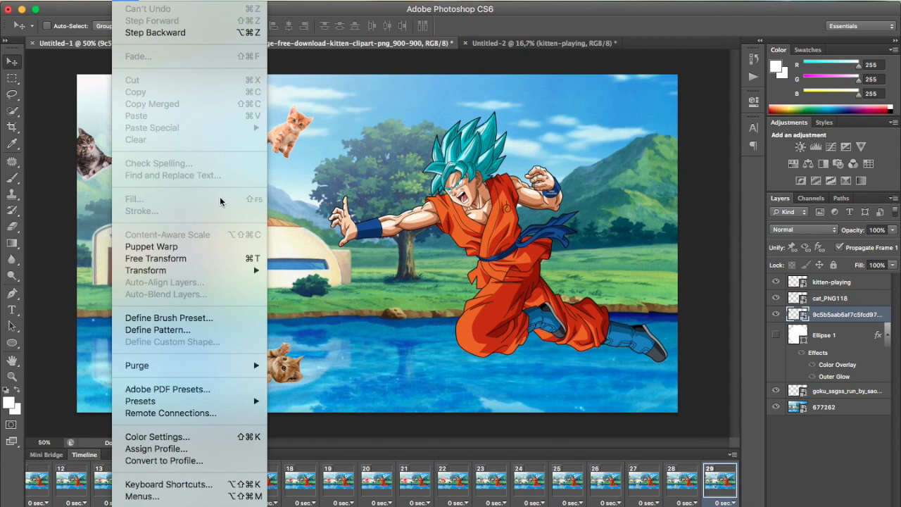
pyautogui.moveTo(99, 2)
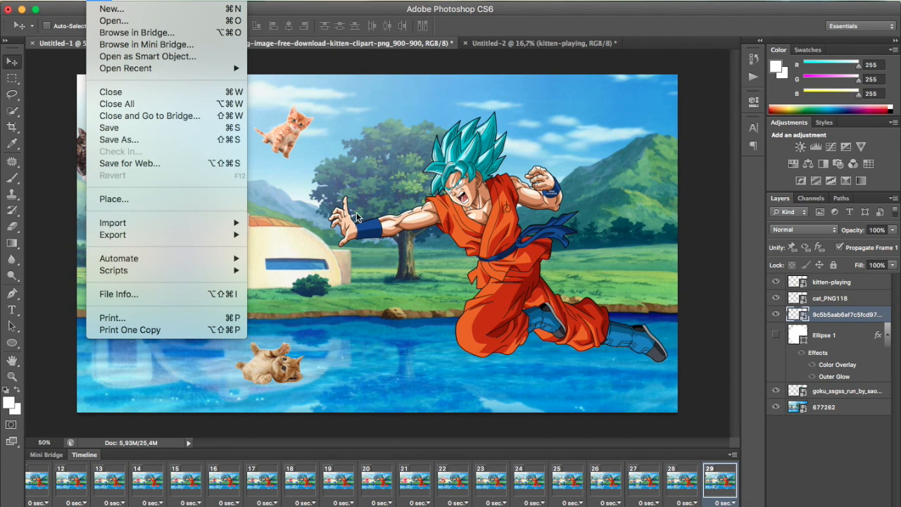
pyautogui.click(192, 165)
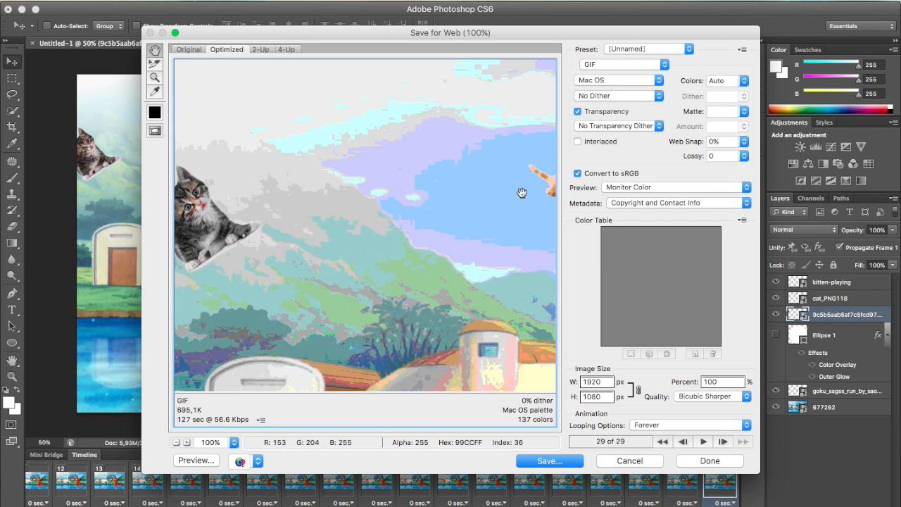
# Examine the optimized GIF preview across the image, including the mountains, the character and the water, for colour quality
pyautogui.scroll(-6, 418, 337)
pyautogui.hscroll(7, 418, 338)
pyautogui.scroll(6, 418, 338)
pyautogui.scroll(-3, 418, 338)
pyautogui.hscroll(3, 418, 338)
pyautogui.scroll(-5, 418, 338)
pyautogui.hscroll(-5, 418, 338)
pyautogui.scroll(-3, 418, 338)
pyautogui.scroll(8, 418, 338)
pyautogui.hscroll(4, 418, 338)
pyautogui.scroll(4, 418, 338)
pyautogui.hscroll(4, 418, 338)
pyautogui.hscroll(-7, 418, 338)
pyautogui.scroll(-5, 418, 338)
pyautogui.scroll(6, 418, 337)
pyautogui.hscroll(7, 418, 338)
pyautogui.hscroll(-7, 418, 338)
pyautogui.scroll(5, 418, 338)
pyautogui.hscroll(7, 418, 338)
pyautogui.scroll(-6, 418, 338)
pyautogui.scroll(-5, 418, 338)
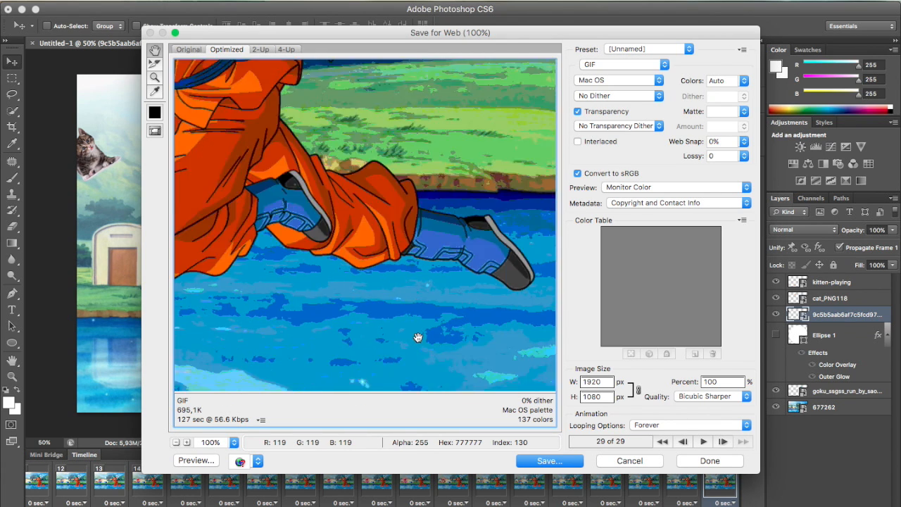
pyautogui.hscroll(-4, 418, 338)
pyautogui.scroll(3, 418, 338)
pyautogui.scroll(3, 418, 338)
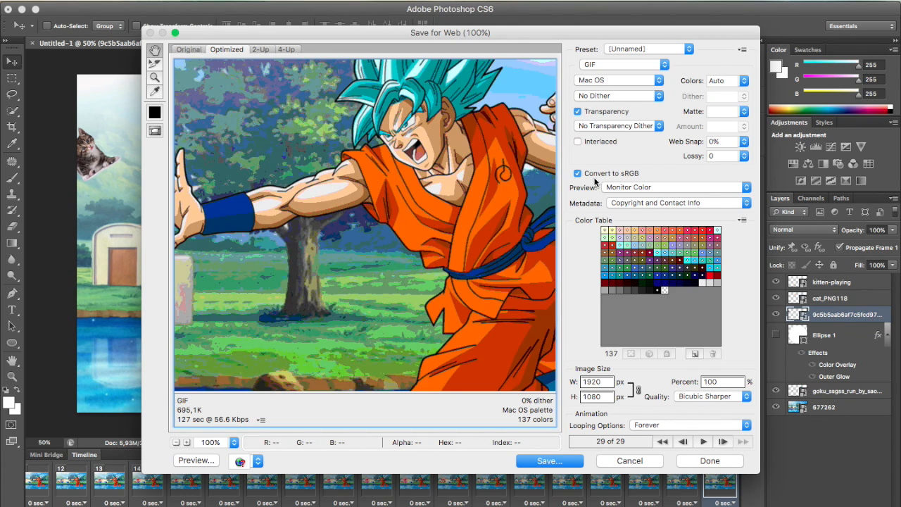
# Set the GIF's dither method to Diffusion
pyautogui.click(631, 95)
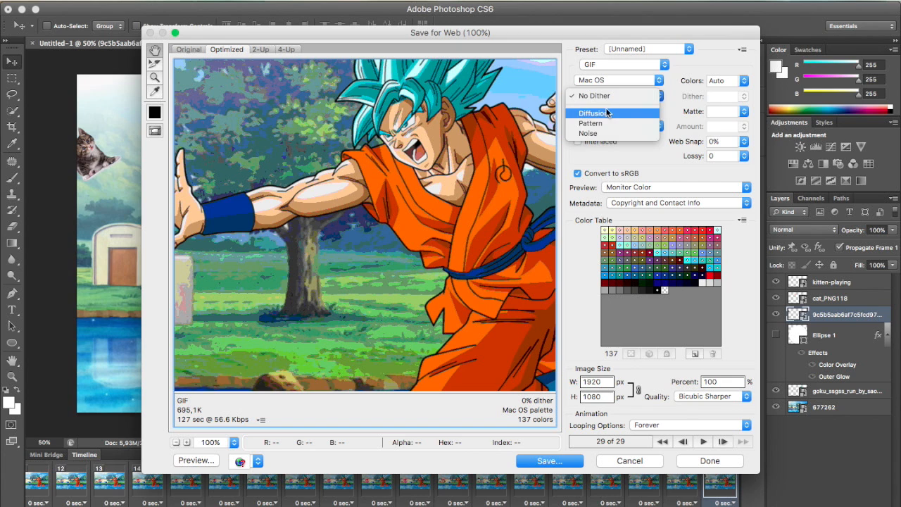
pyautogui.click(602, 114)
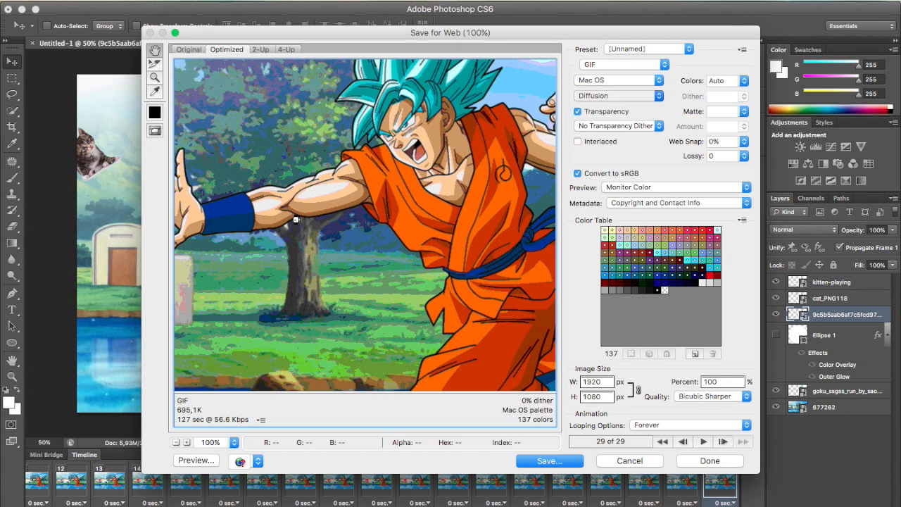